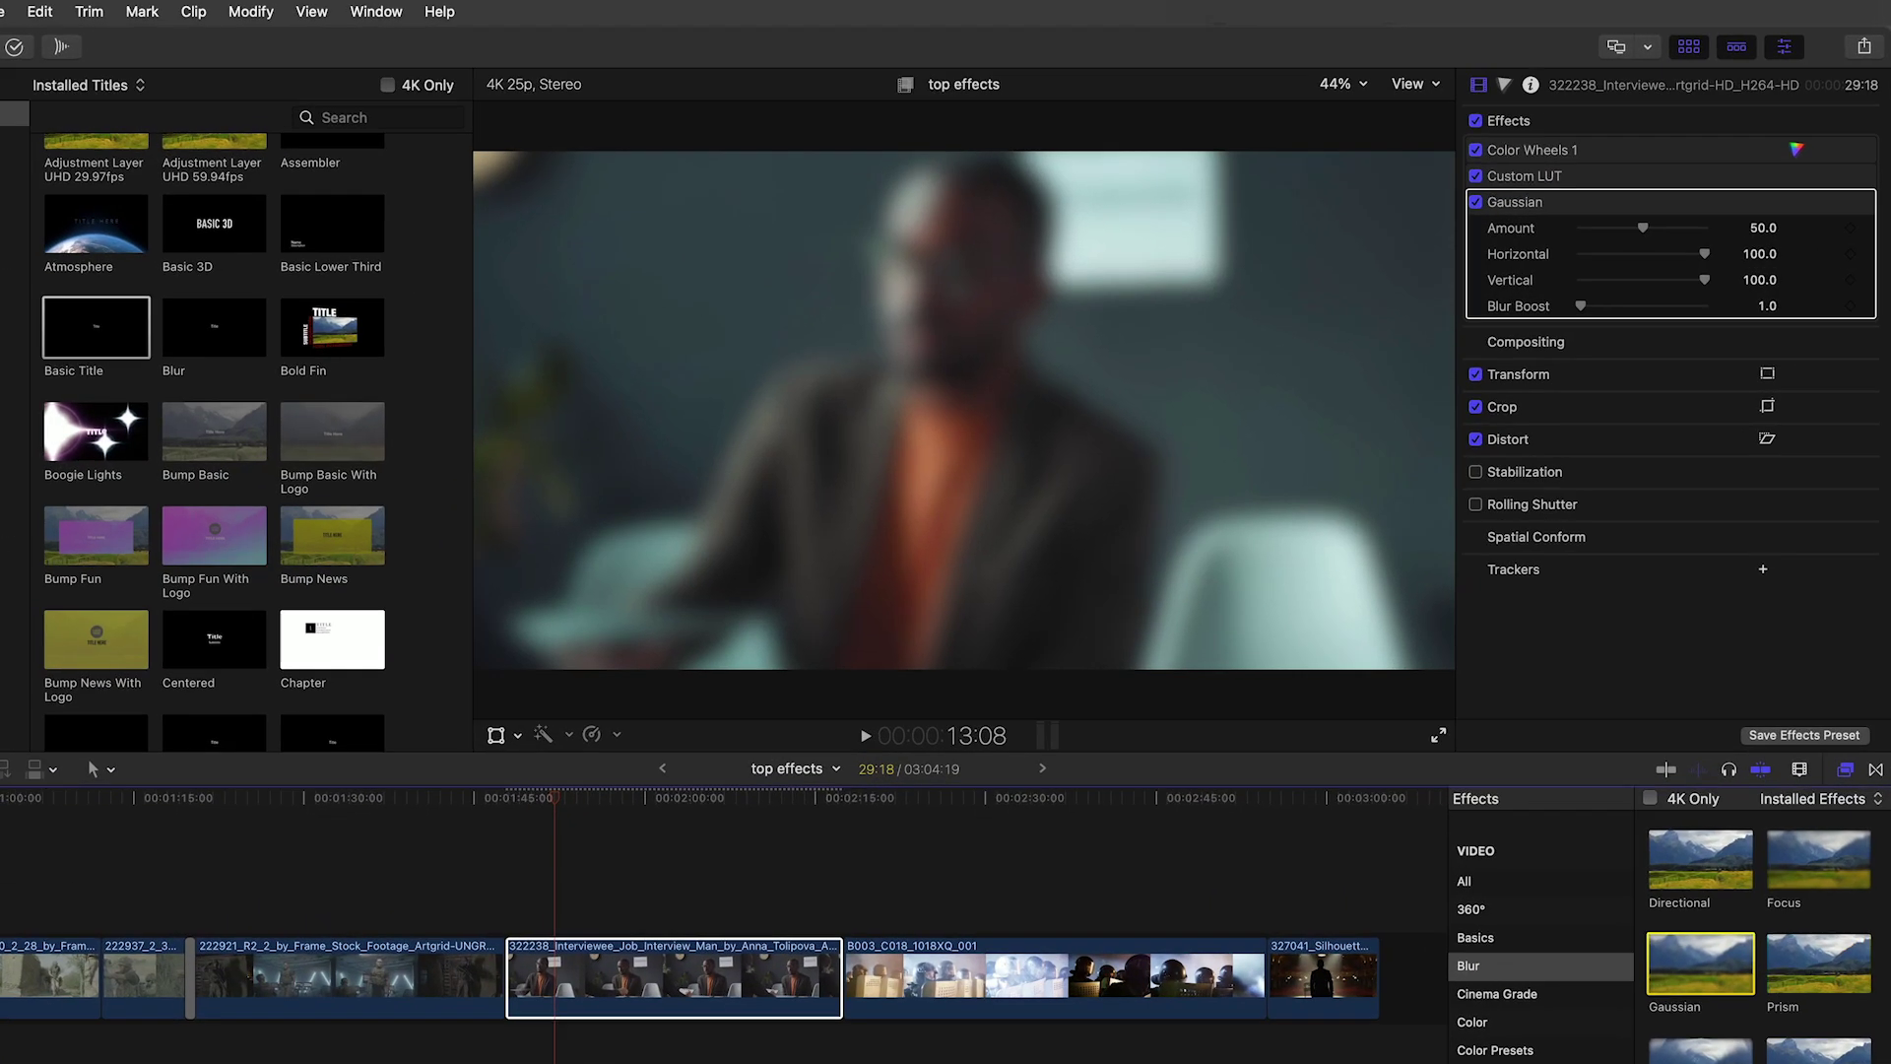
Step: Add a shape mask to the Gaussian blur, move it over the man's face, and analyze to track it
click(1773, 184)
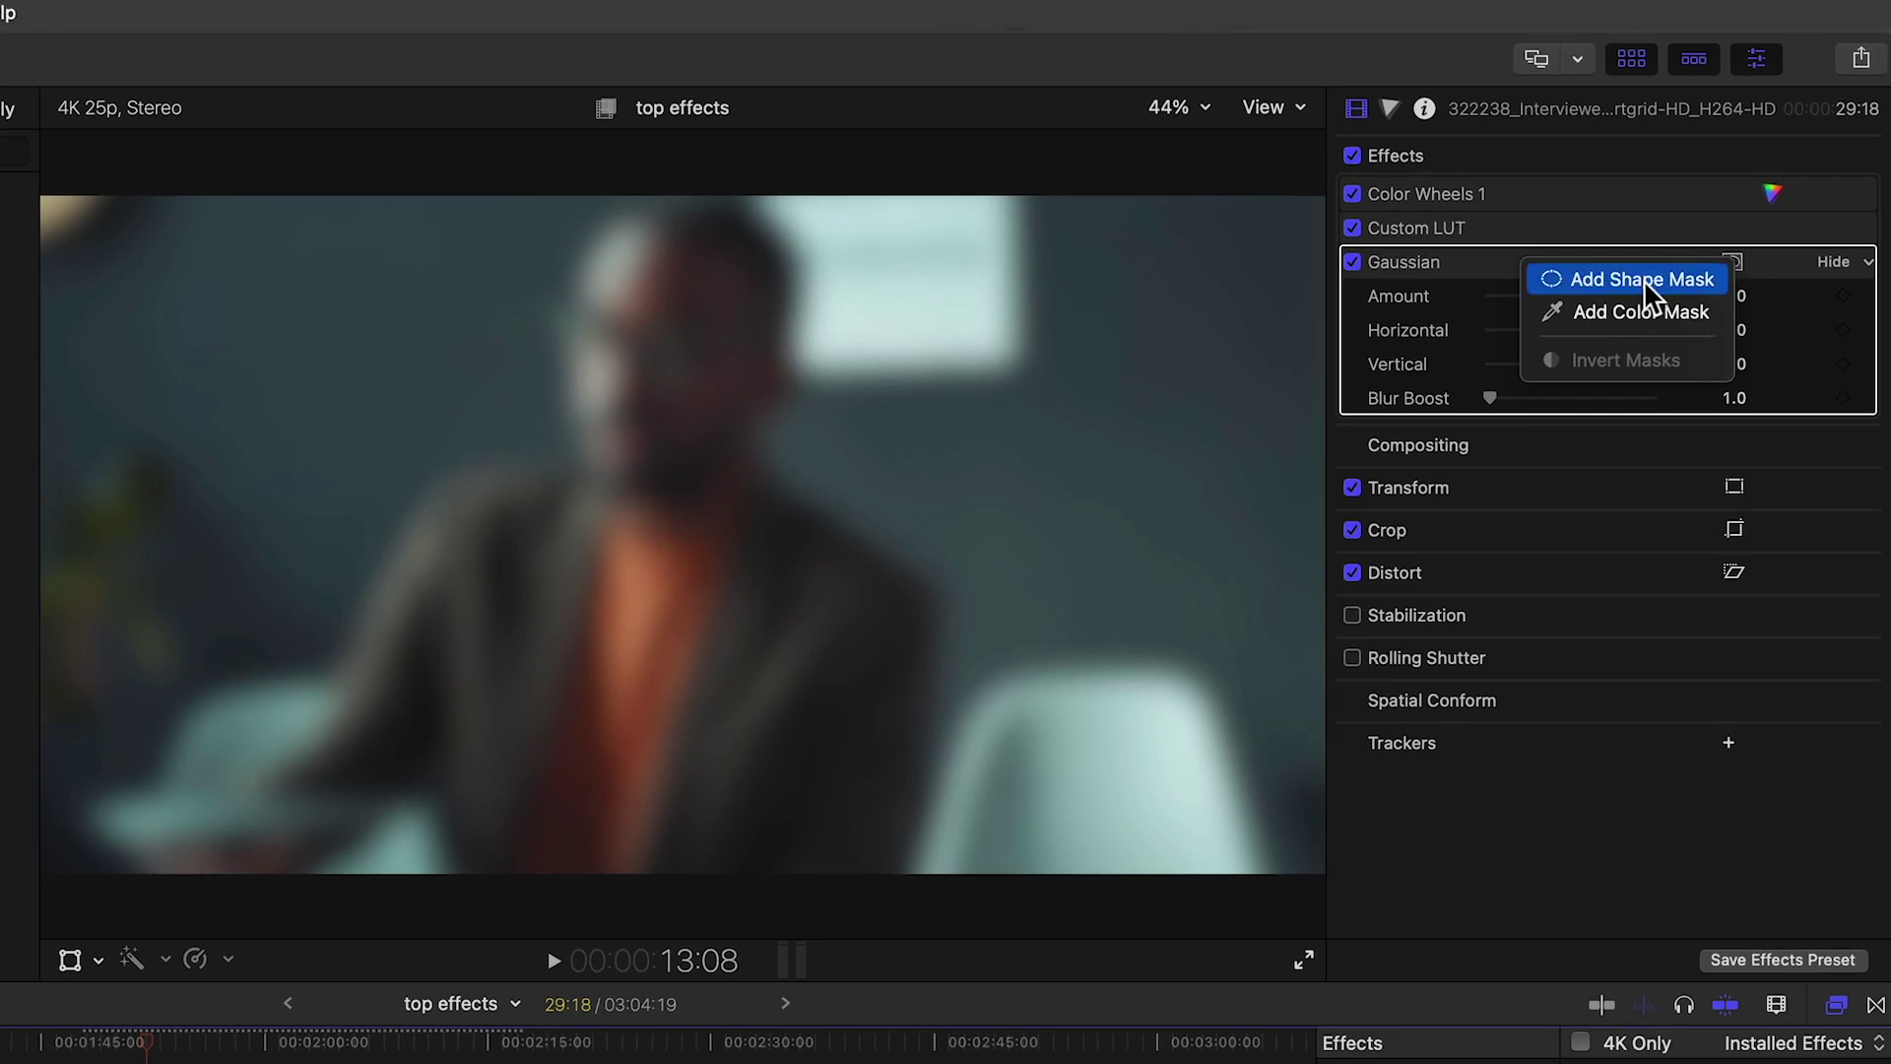
click(1642, 280)
drag(683, 537, 676, 384)
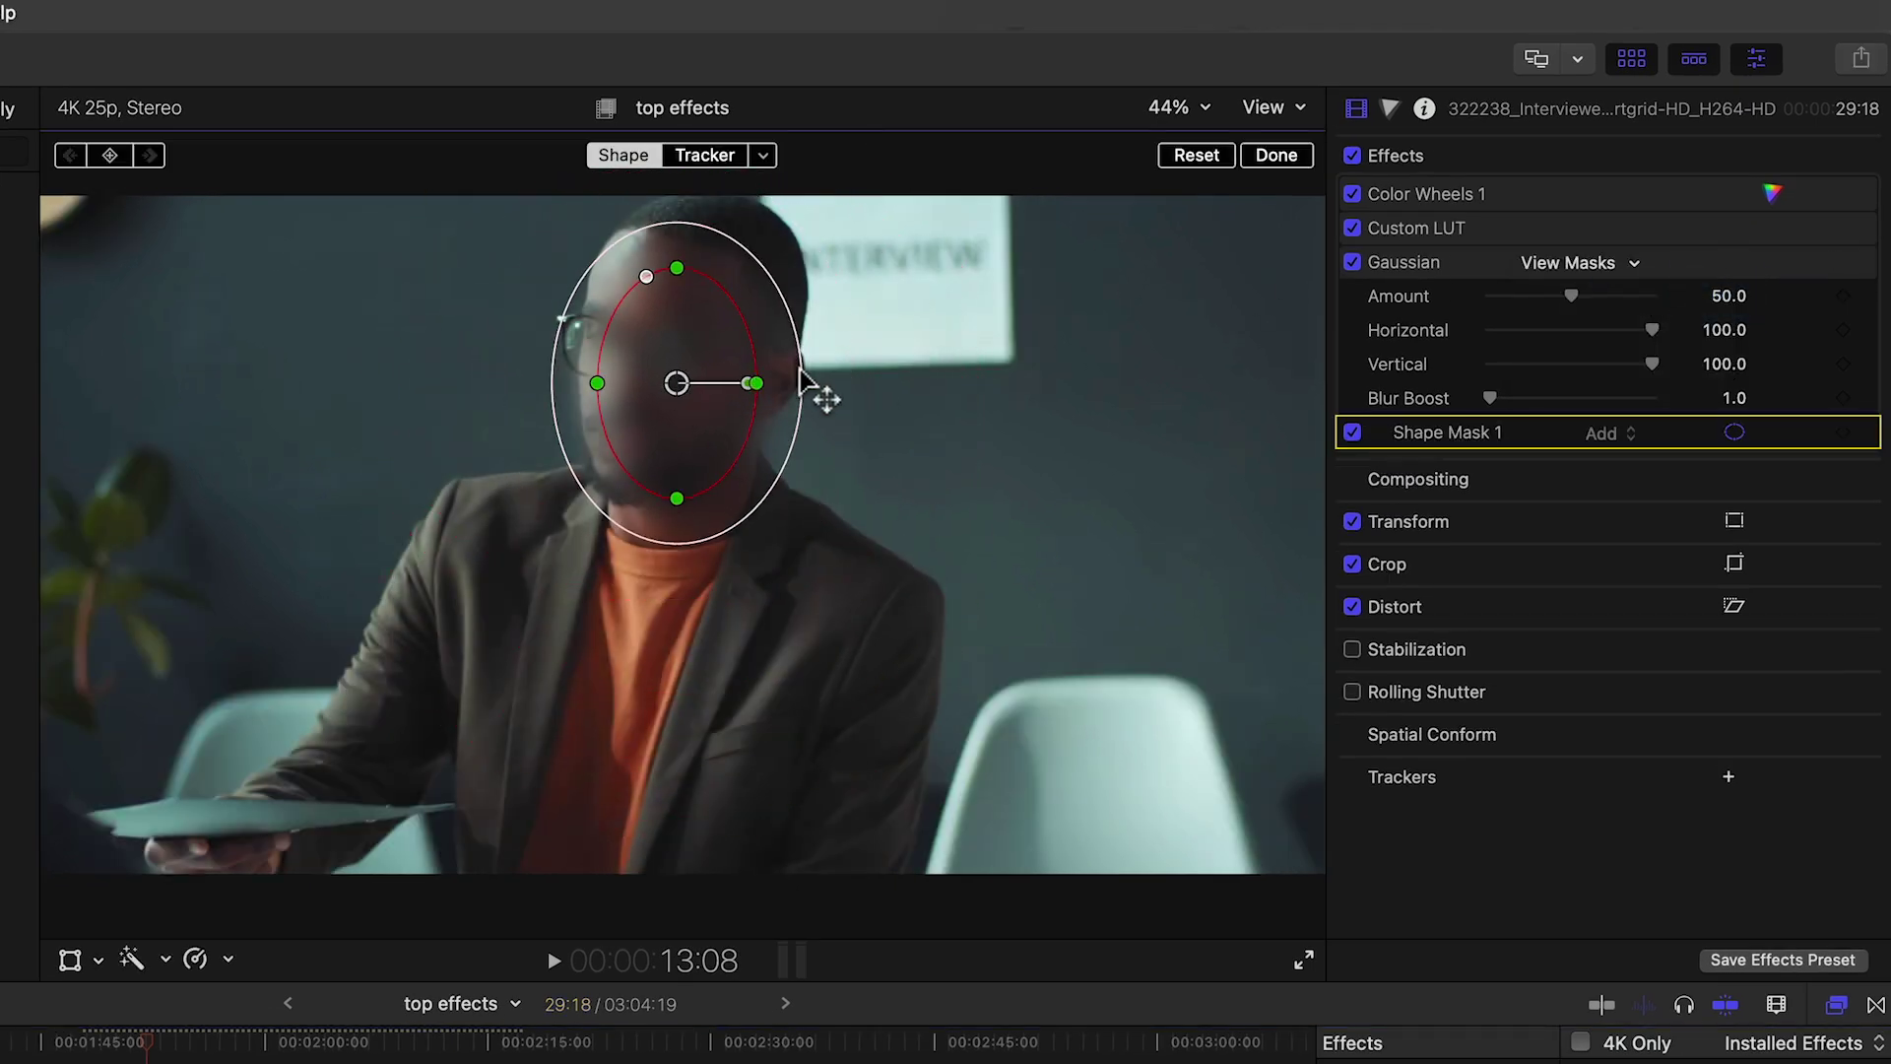
click(124, 158)
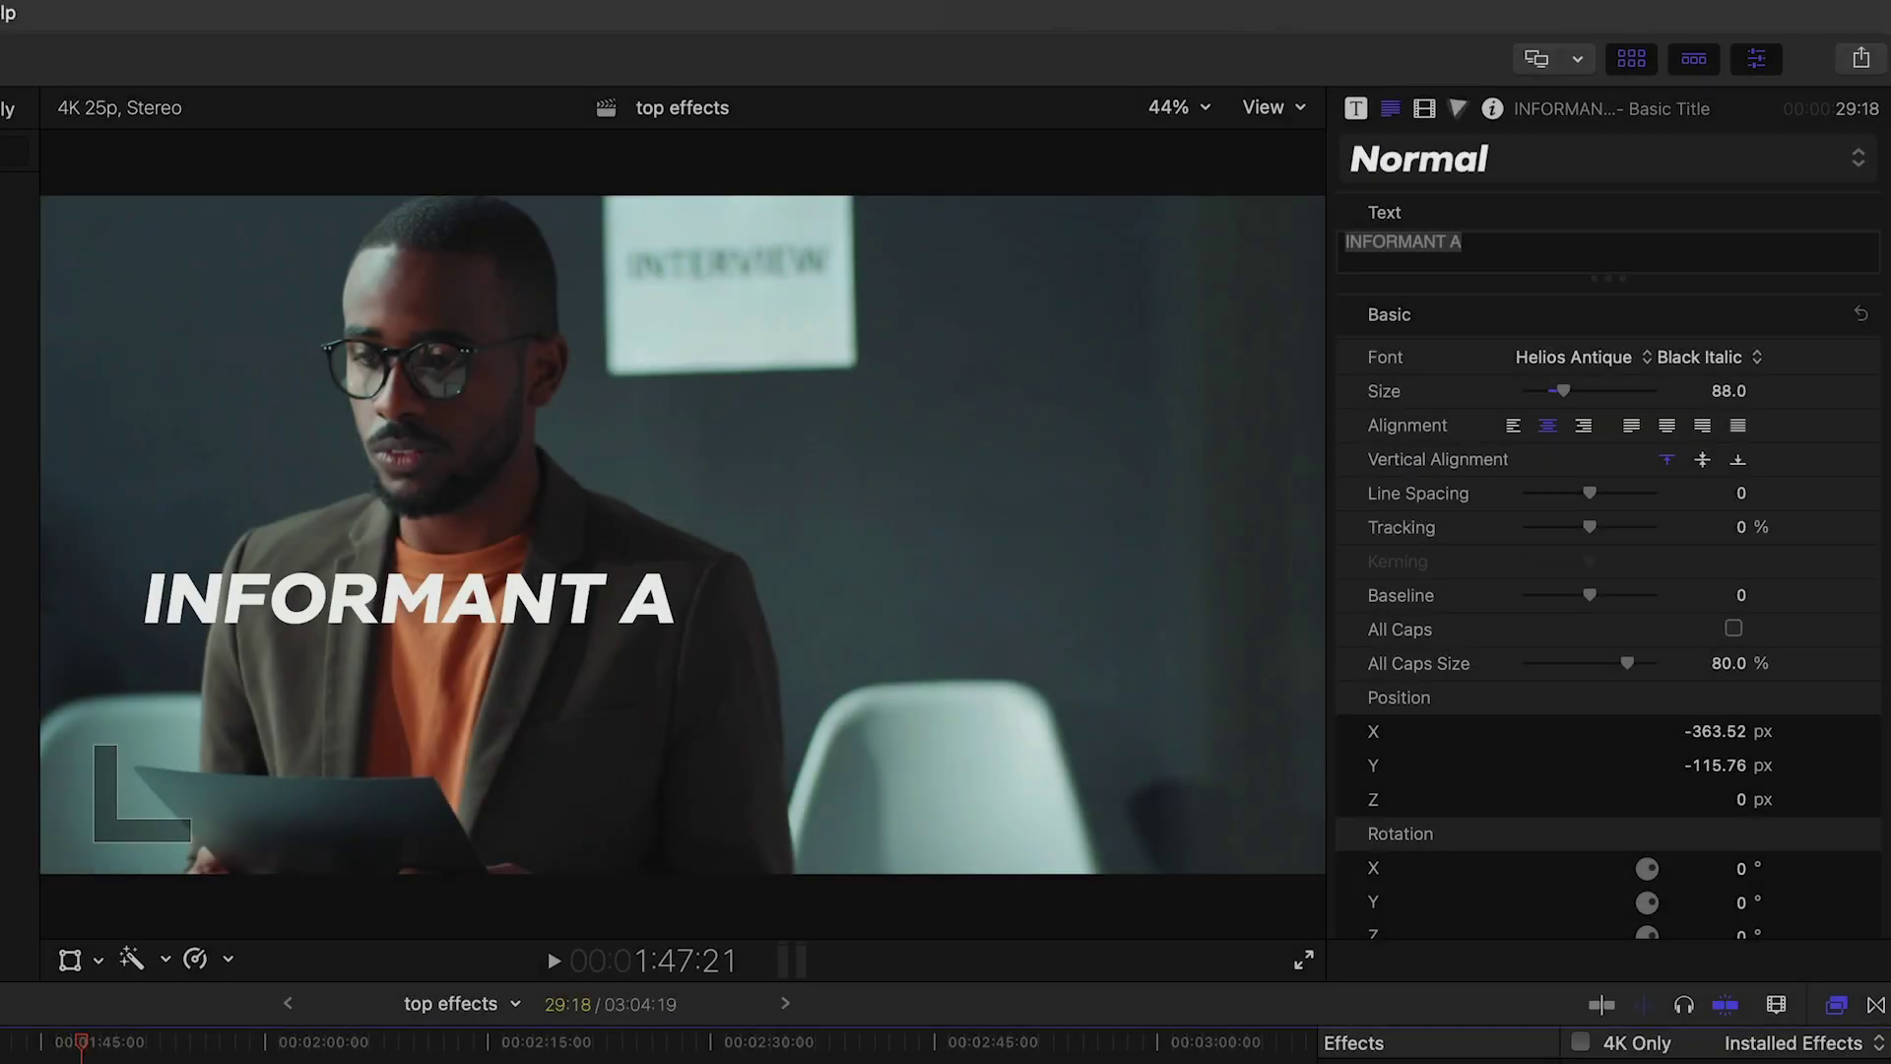
Step: Attach the INFORMANT A title to the Object Track and play it back
click(69, 959)
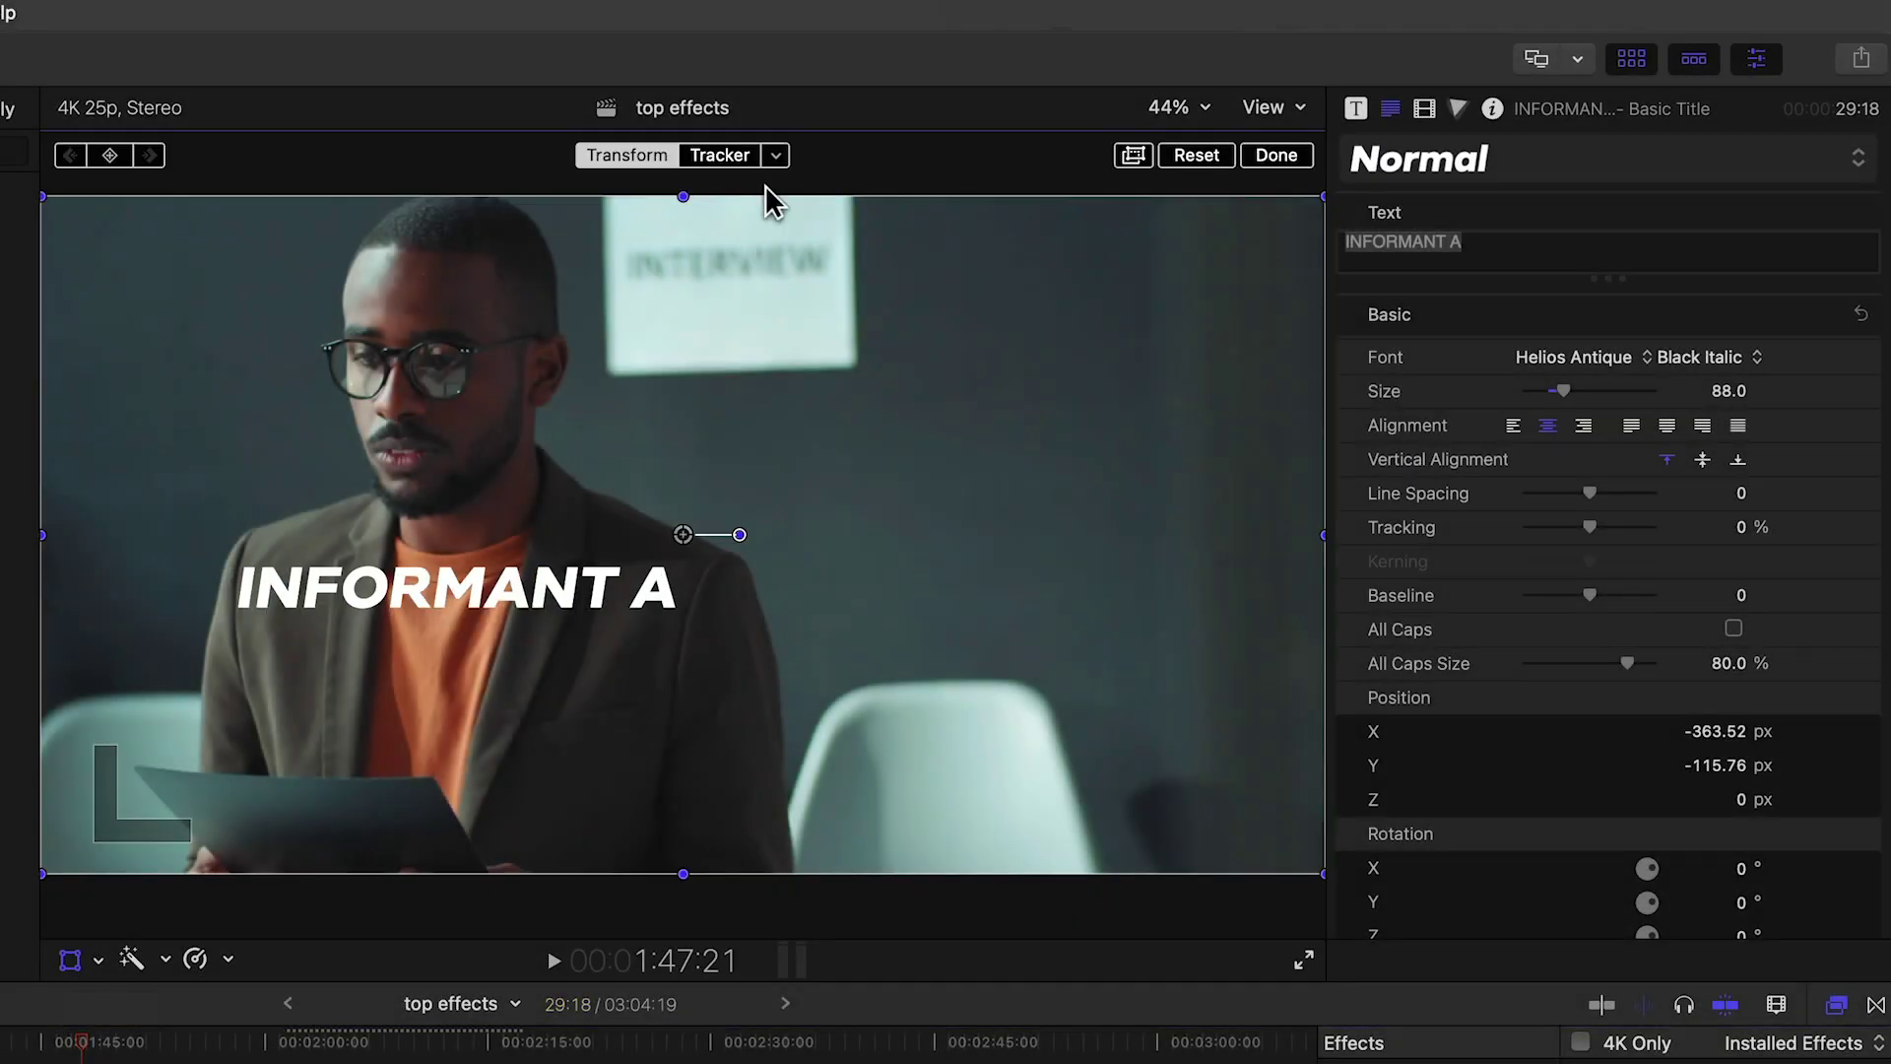
click(777, 156)
click(724, 262)
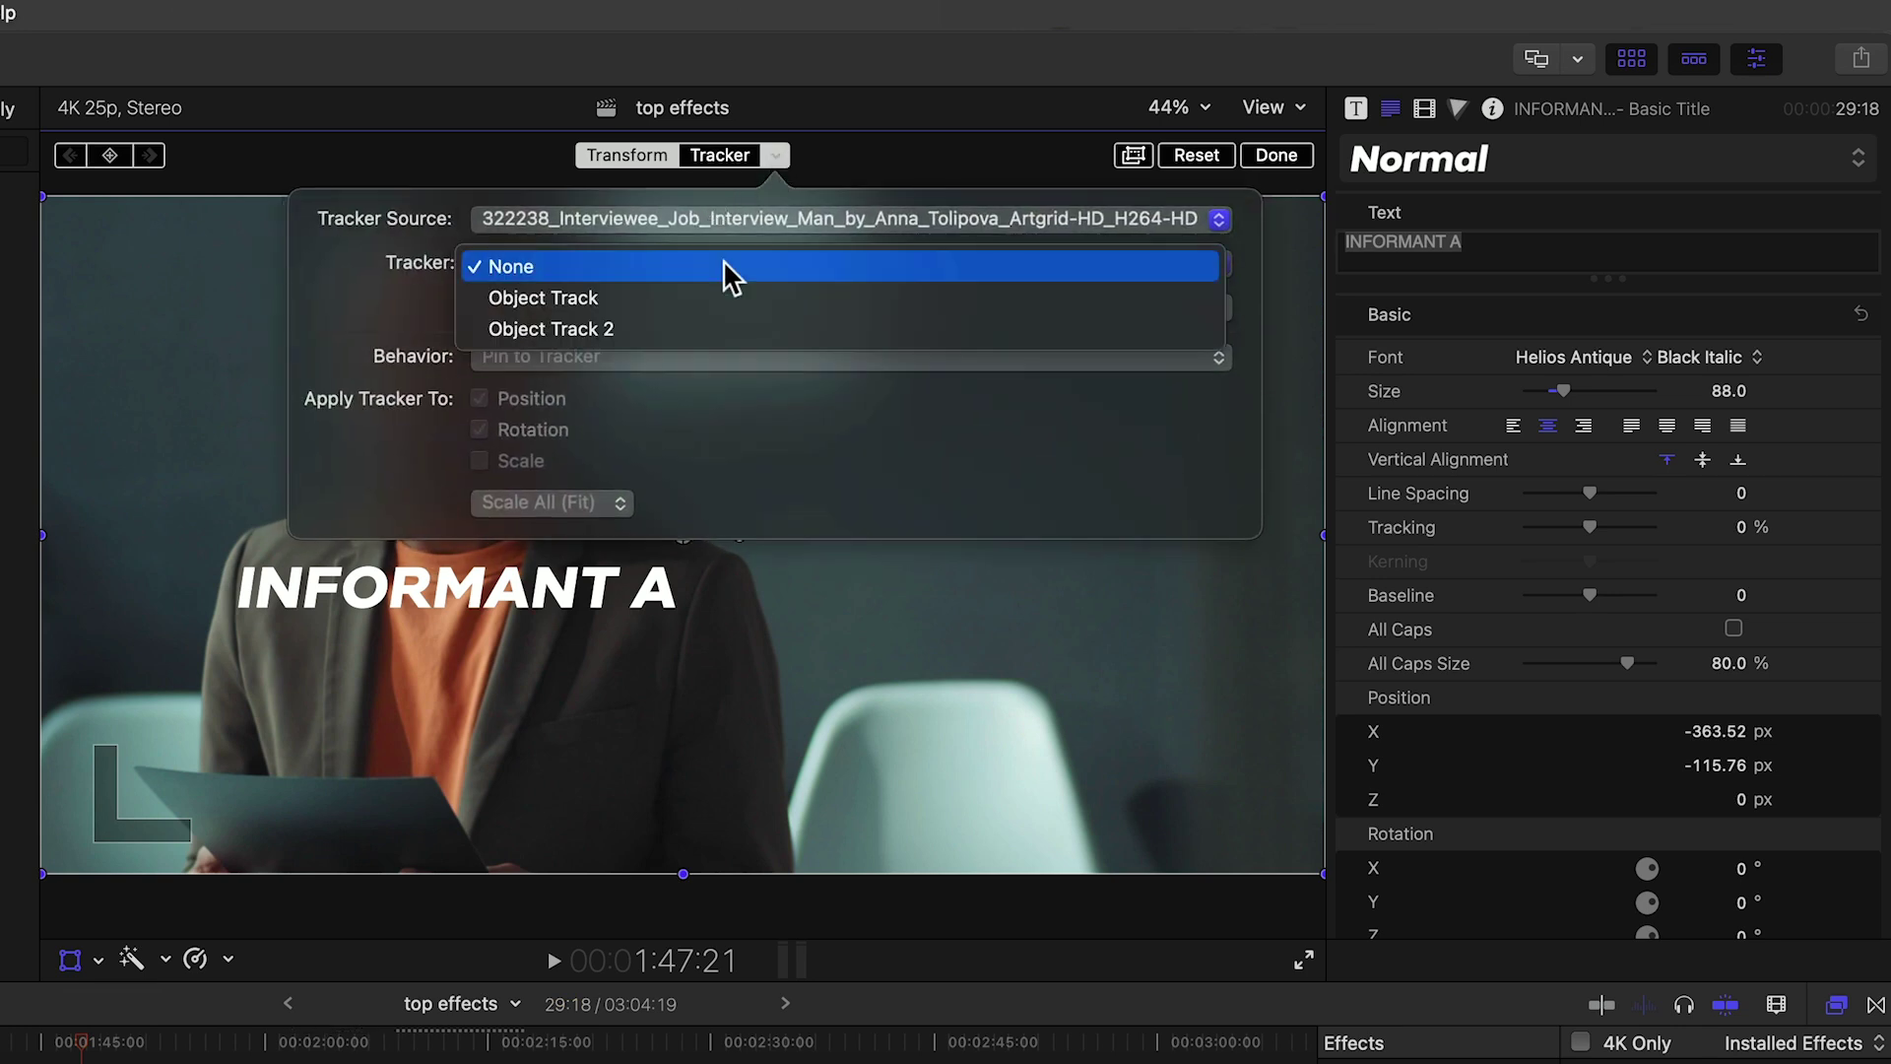
click(617, 294)
click(554, 960)
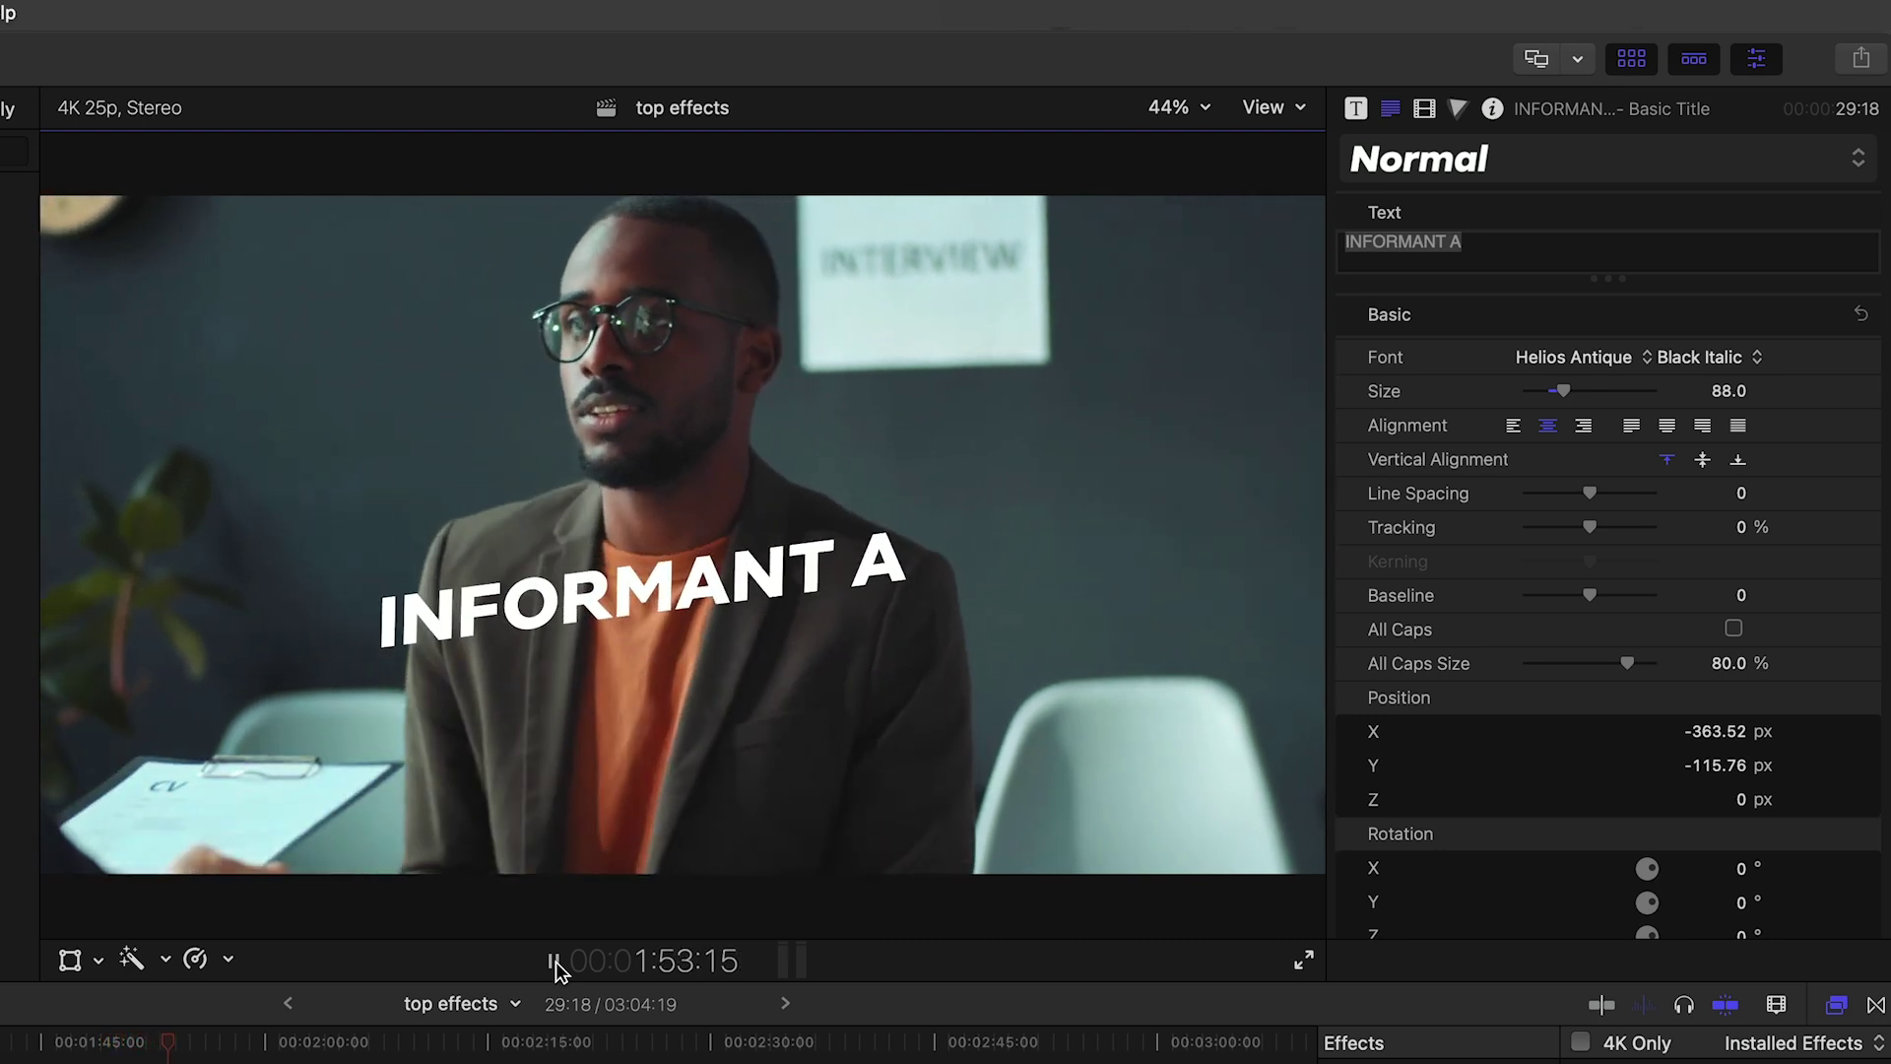
Step: Change the title's Apply Tracker To setting for rotation, then play back to review the tracking
click(555, 961)
click(776, 154)
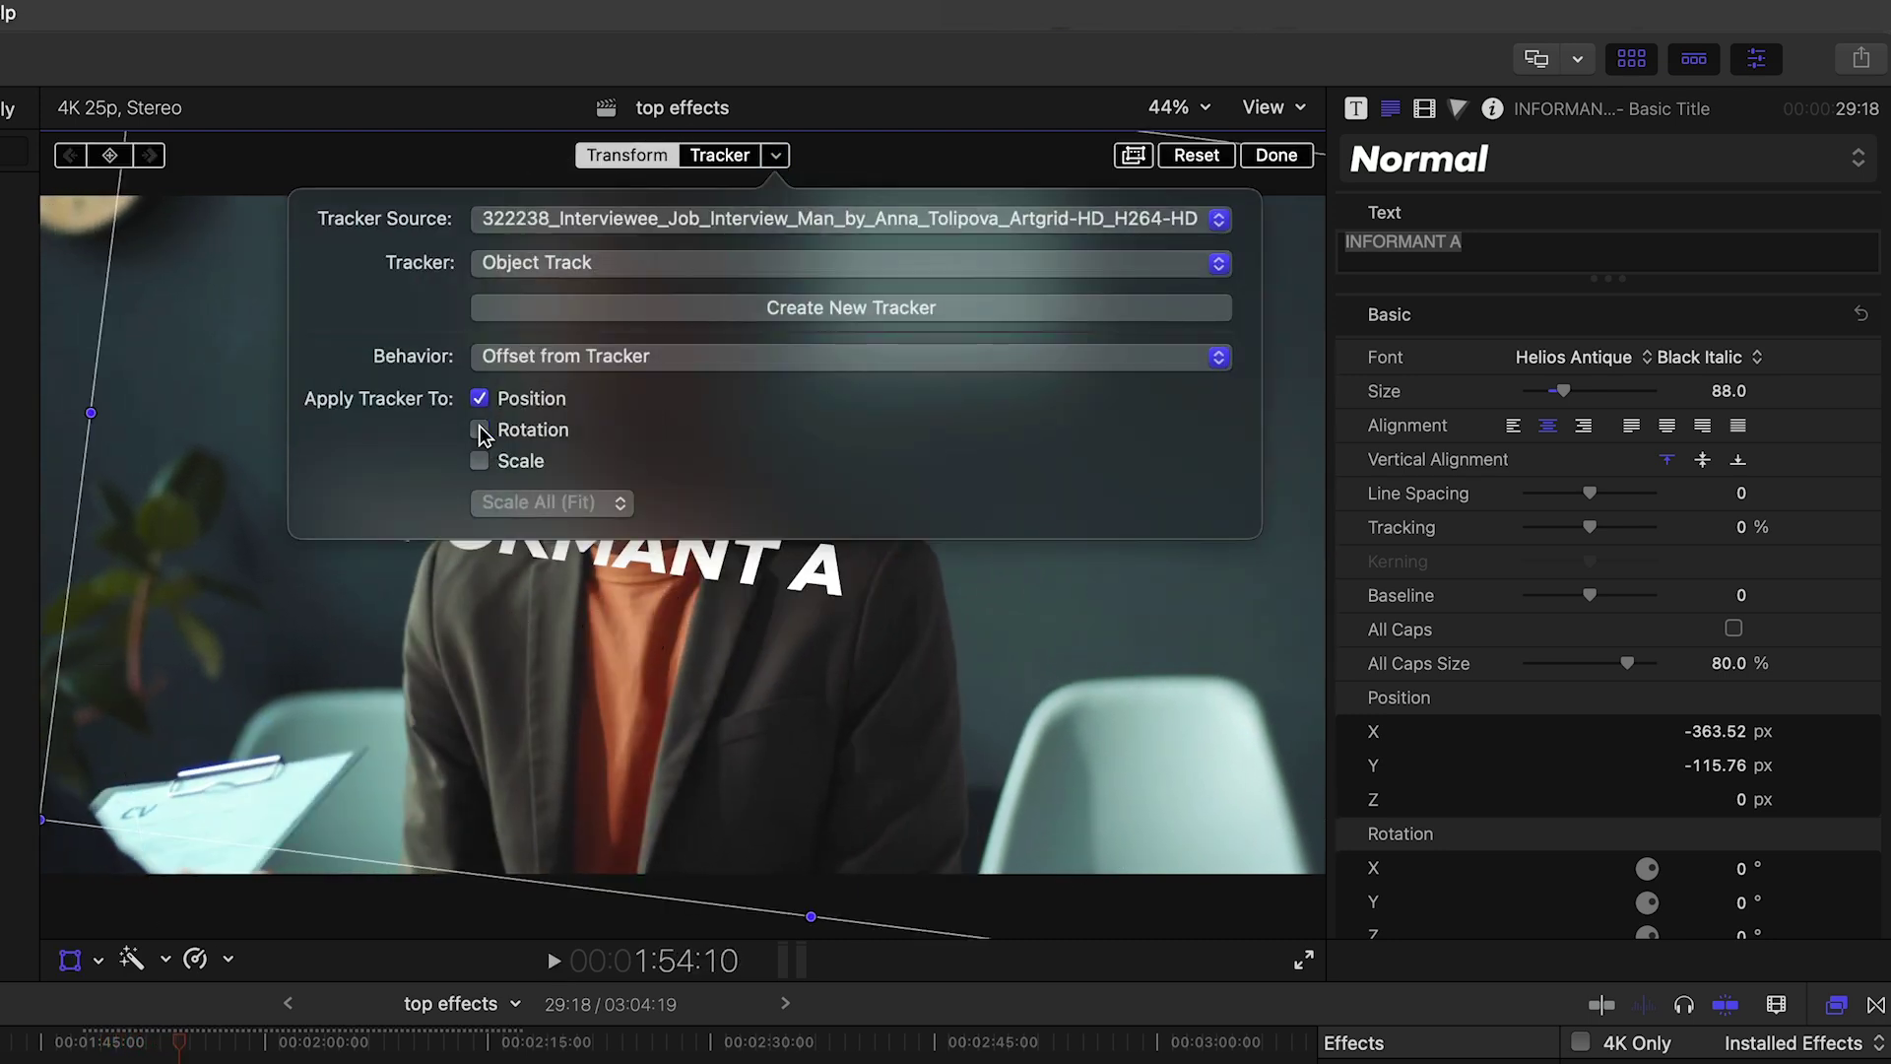
click(780, 158)
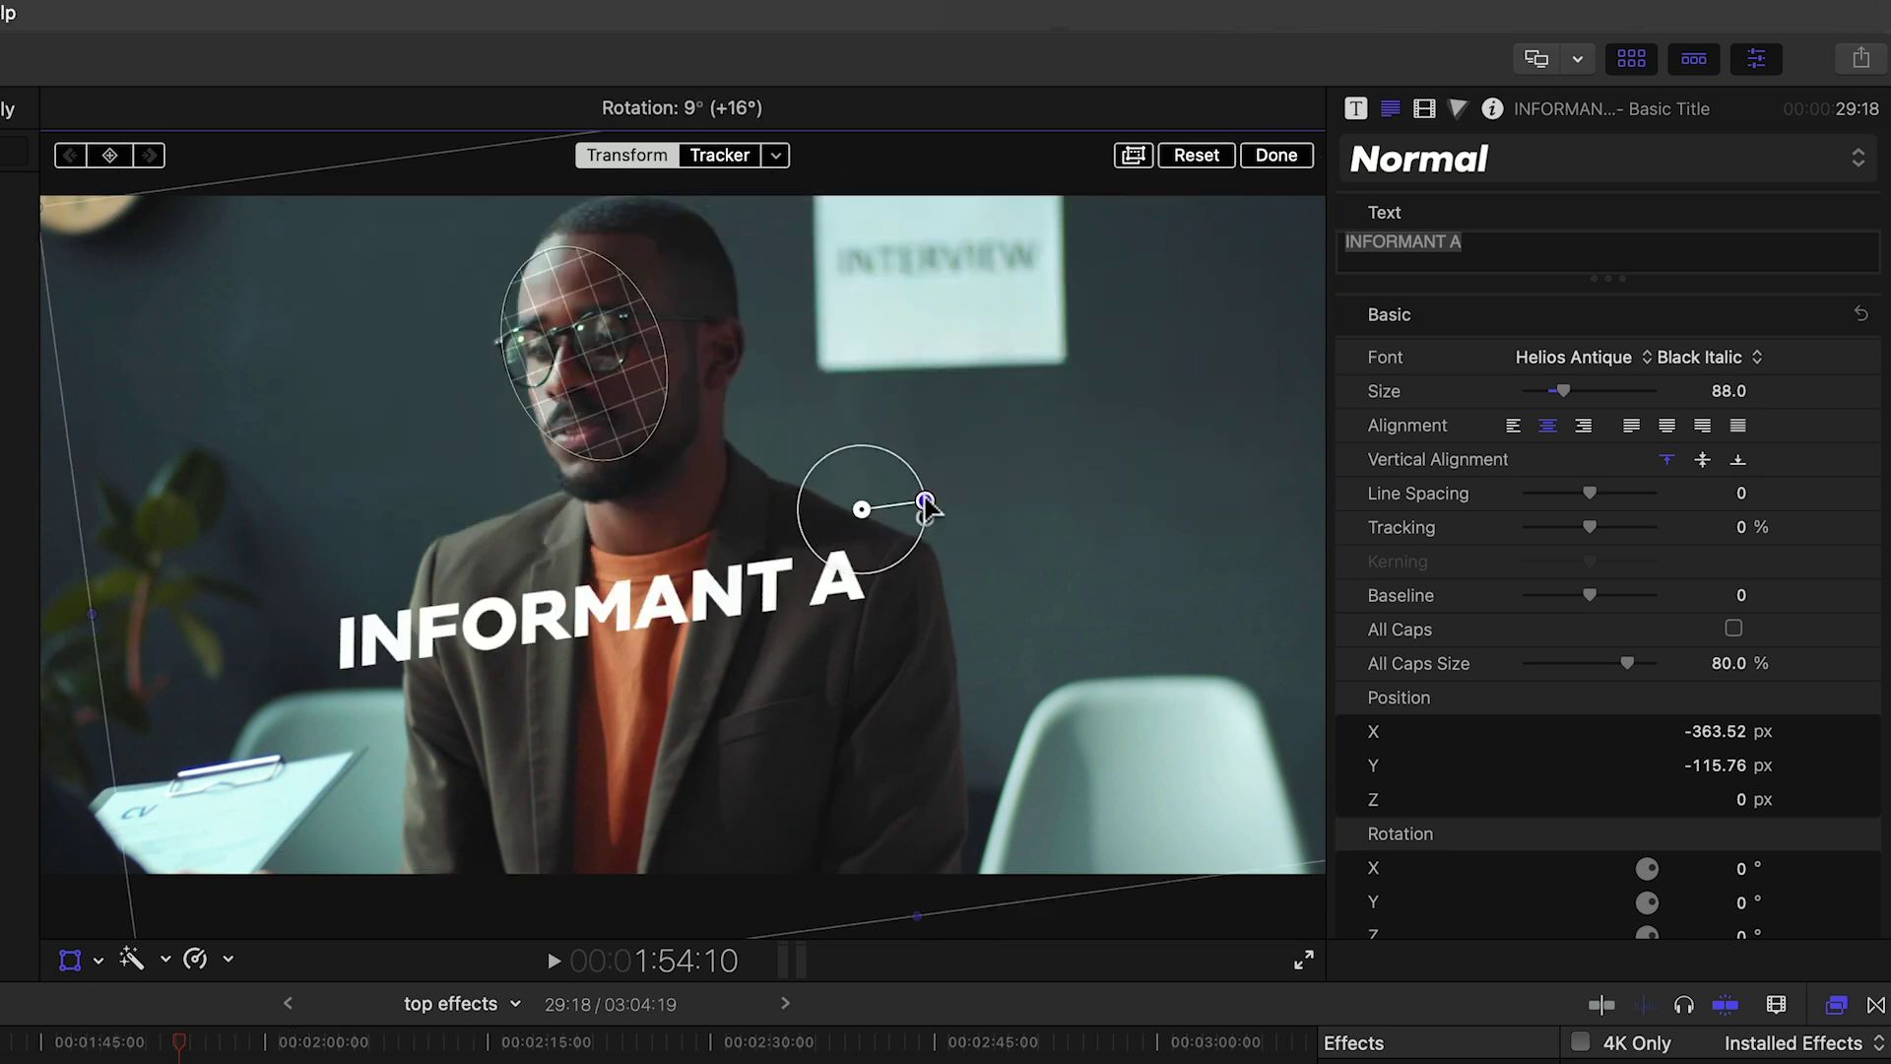
click(131, 1044)
key(space)
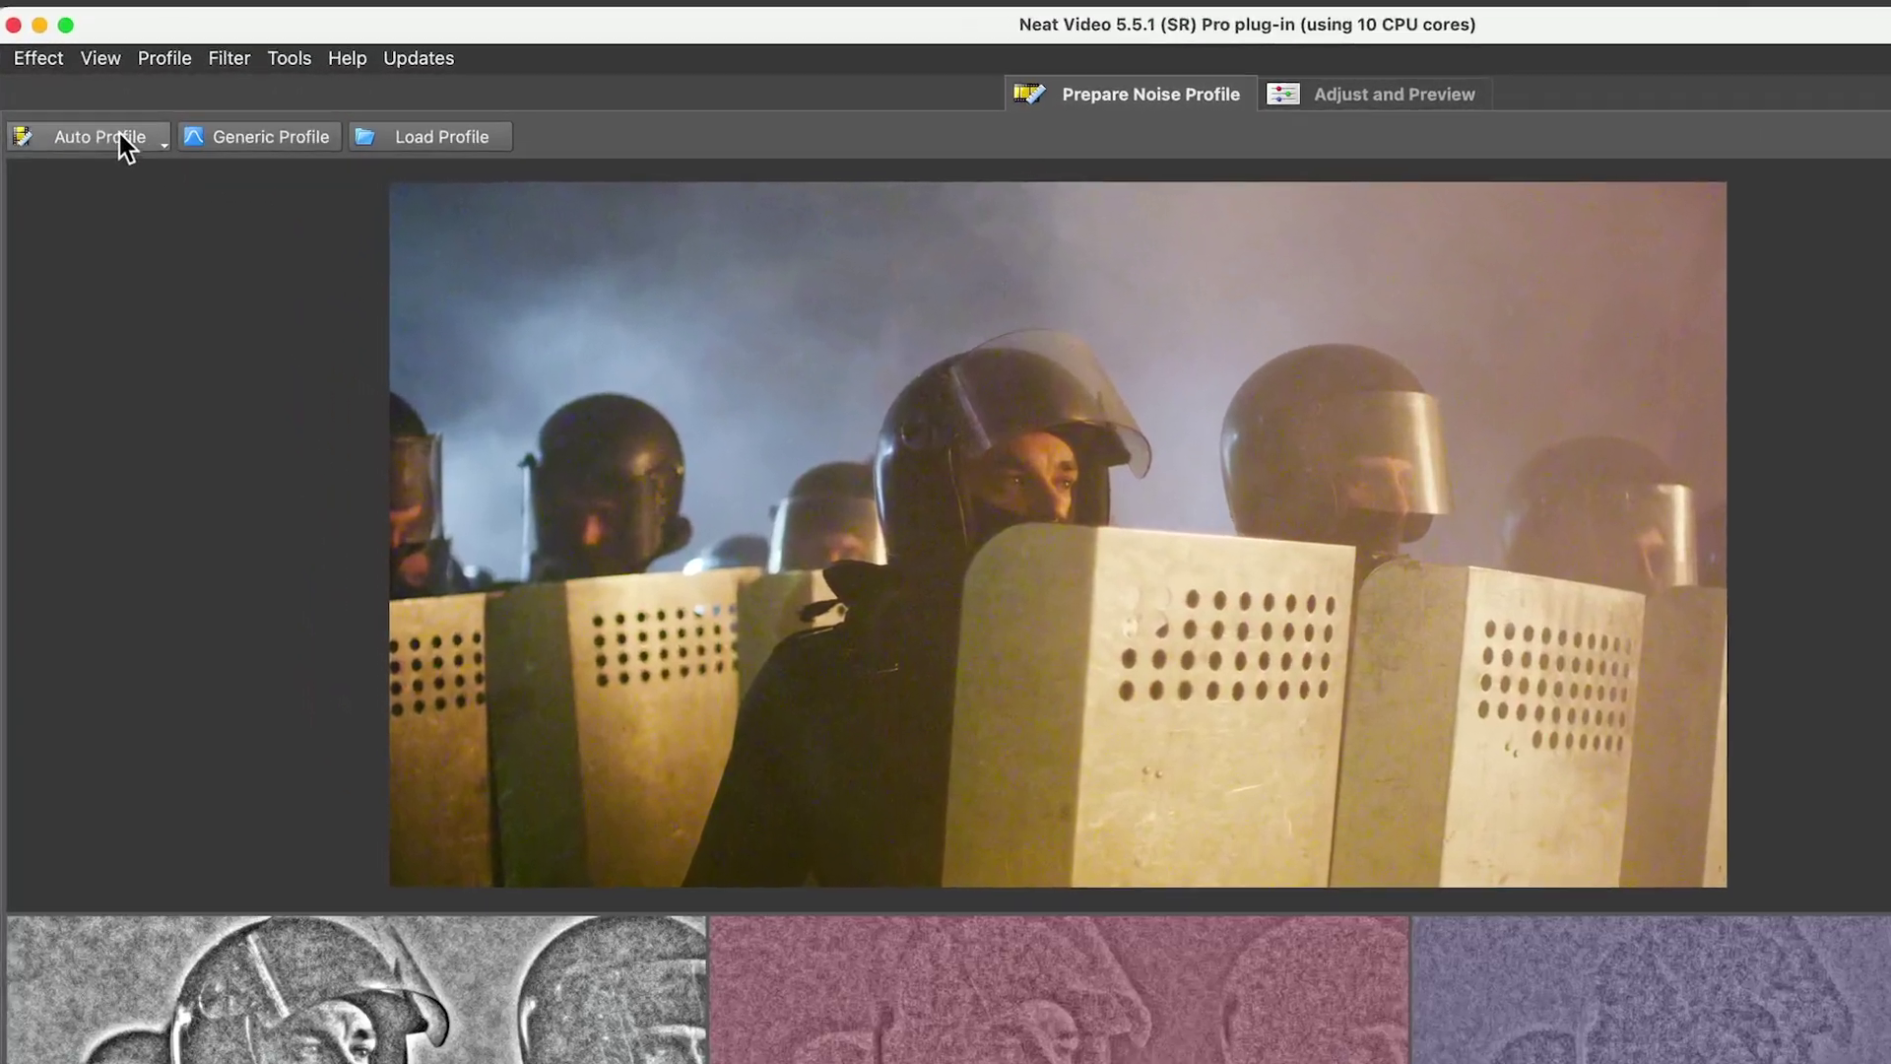
Step: Run Auto Profile to build a noise profile from the riot-shield frame
click(90, 235)
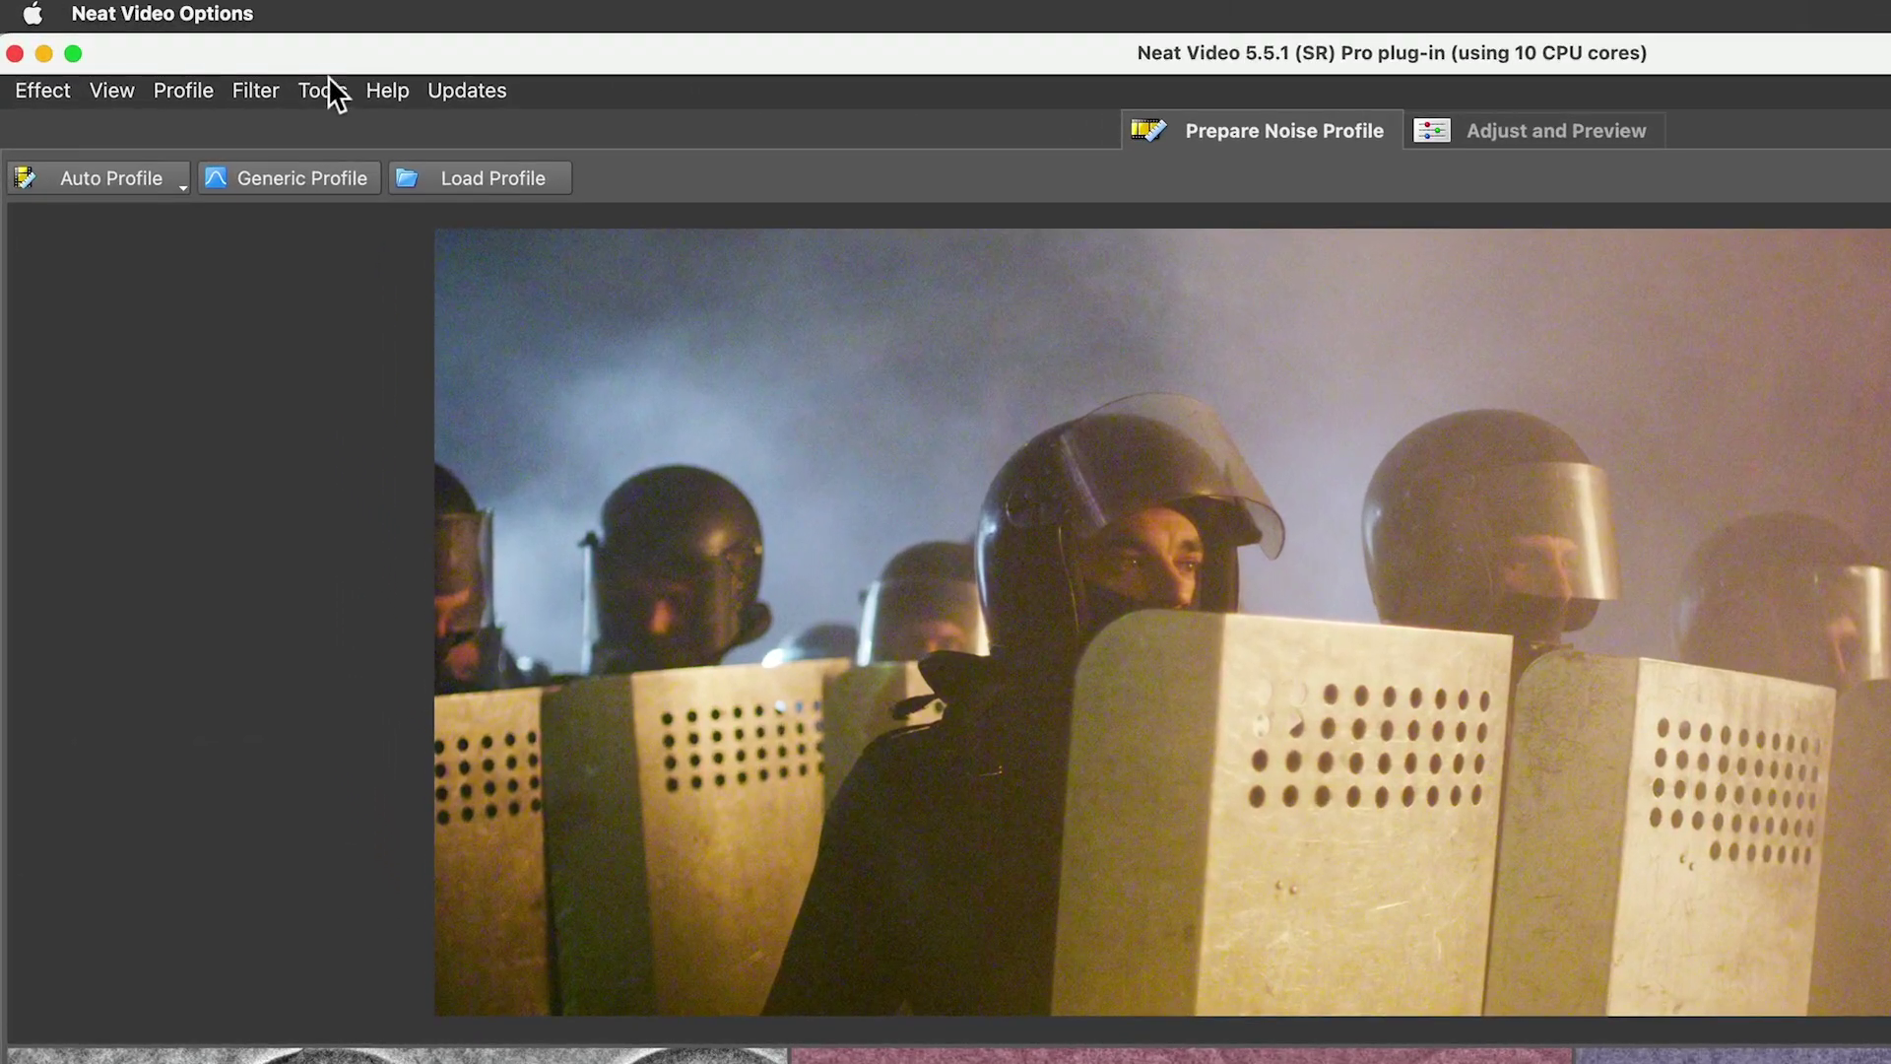
Step: Run the Performance speed test and accept the best CPU+GPU combination, using 9 of 10 cores
click(364, 201)
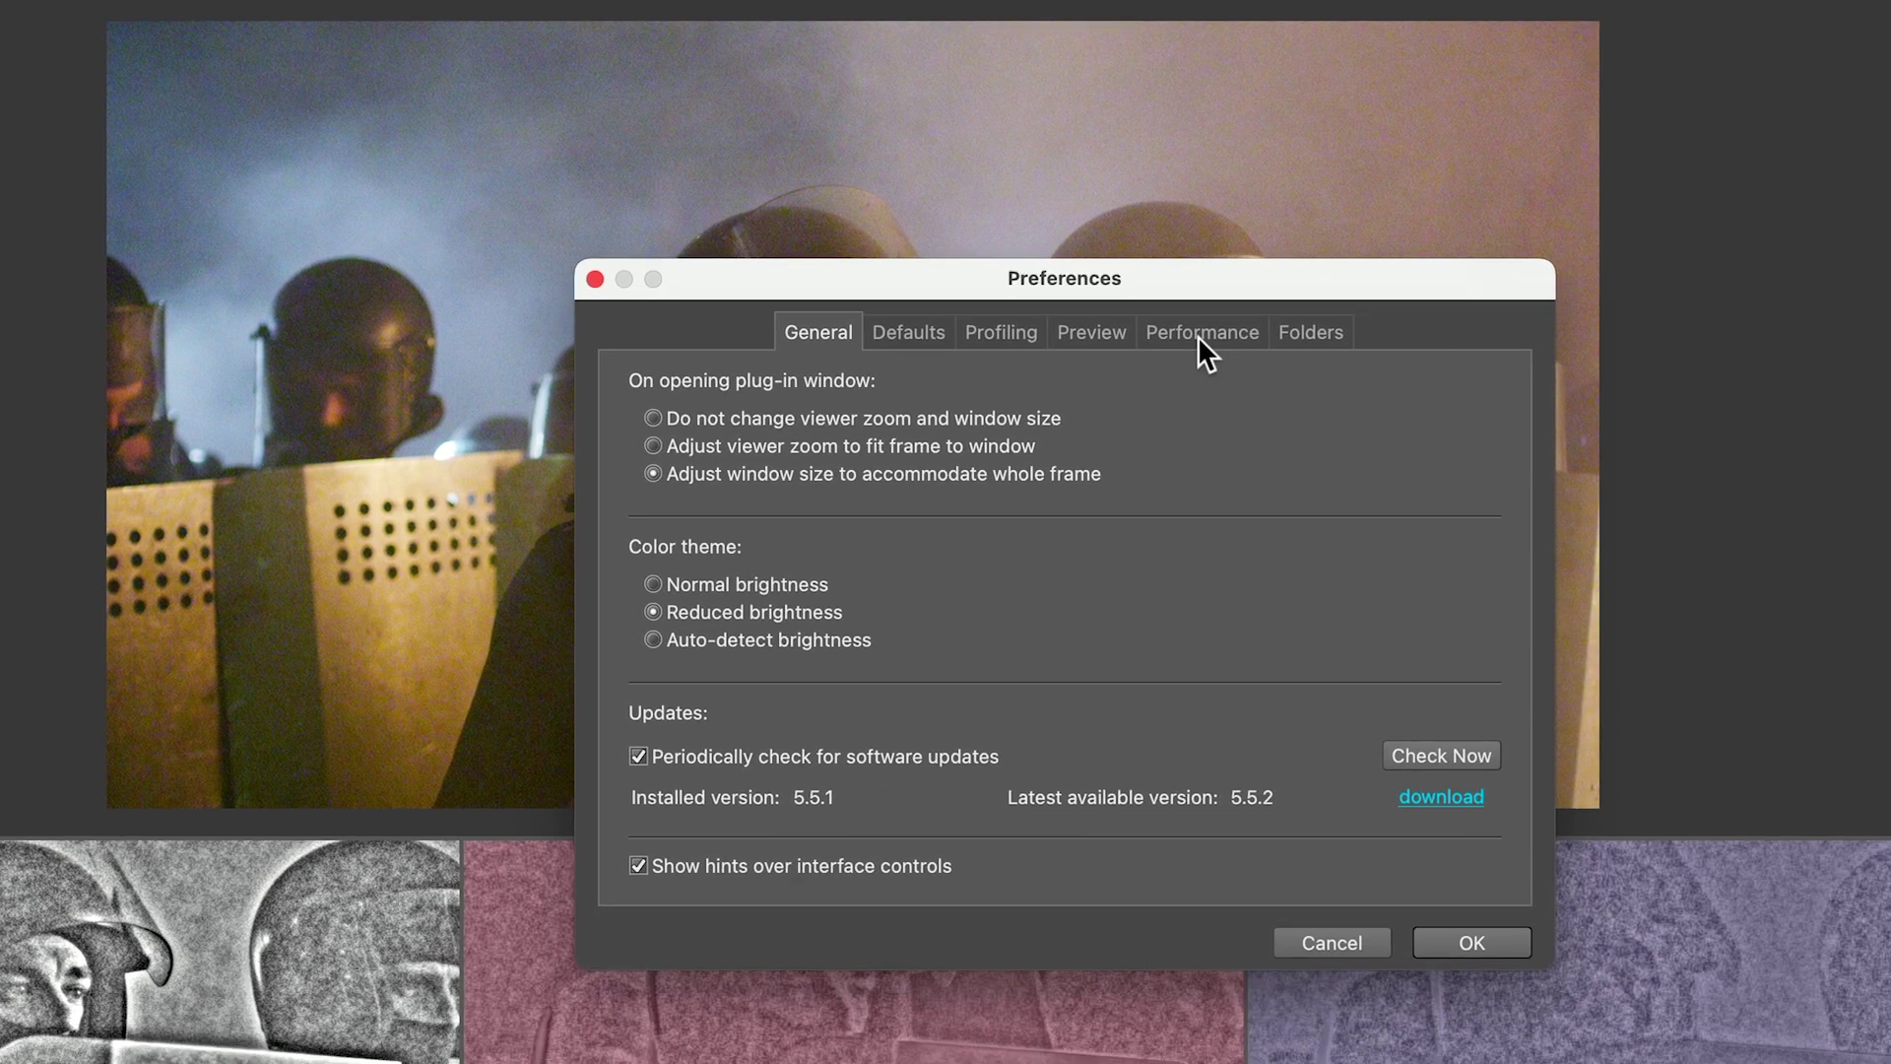
click(1473, 541)
click(1281, 325)
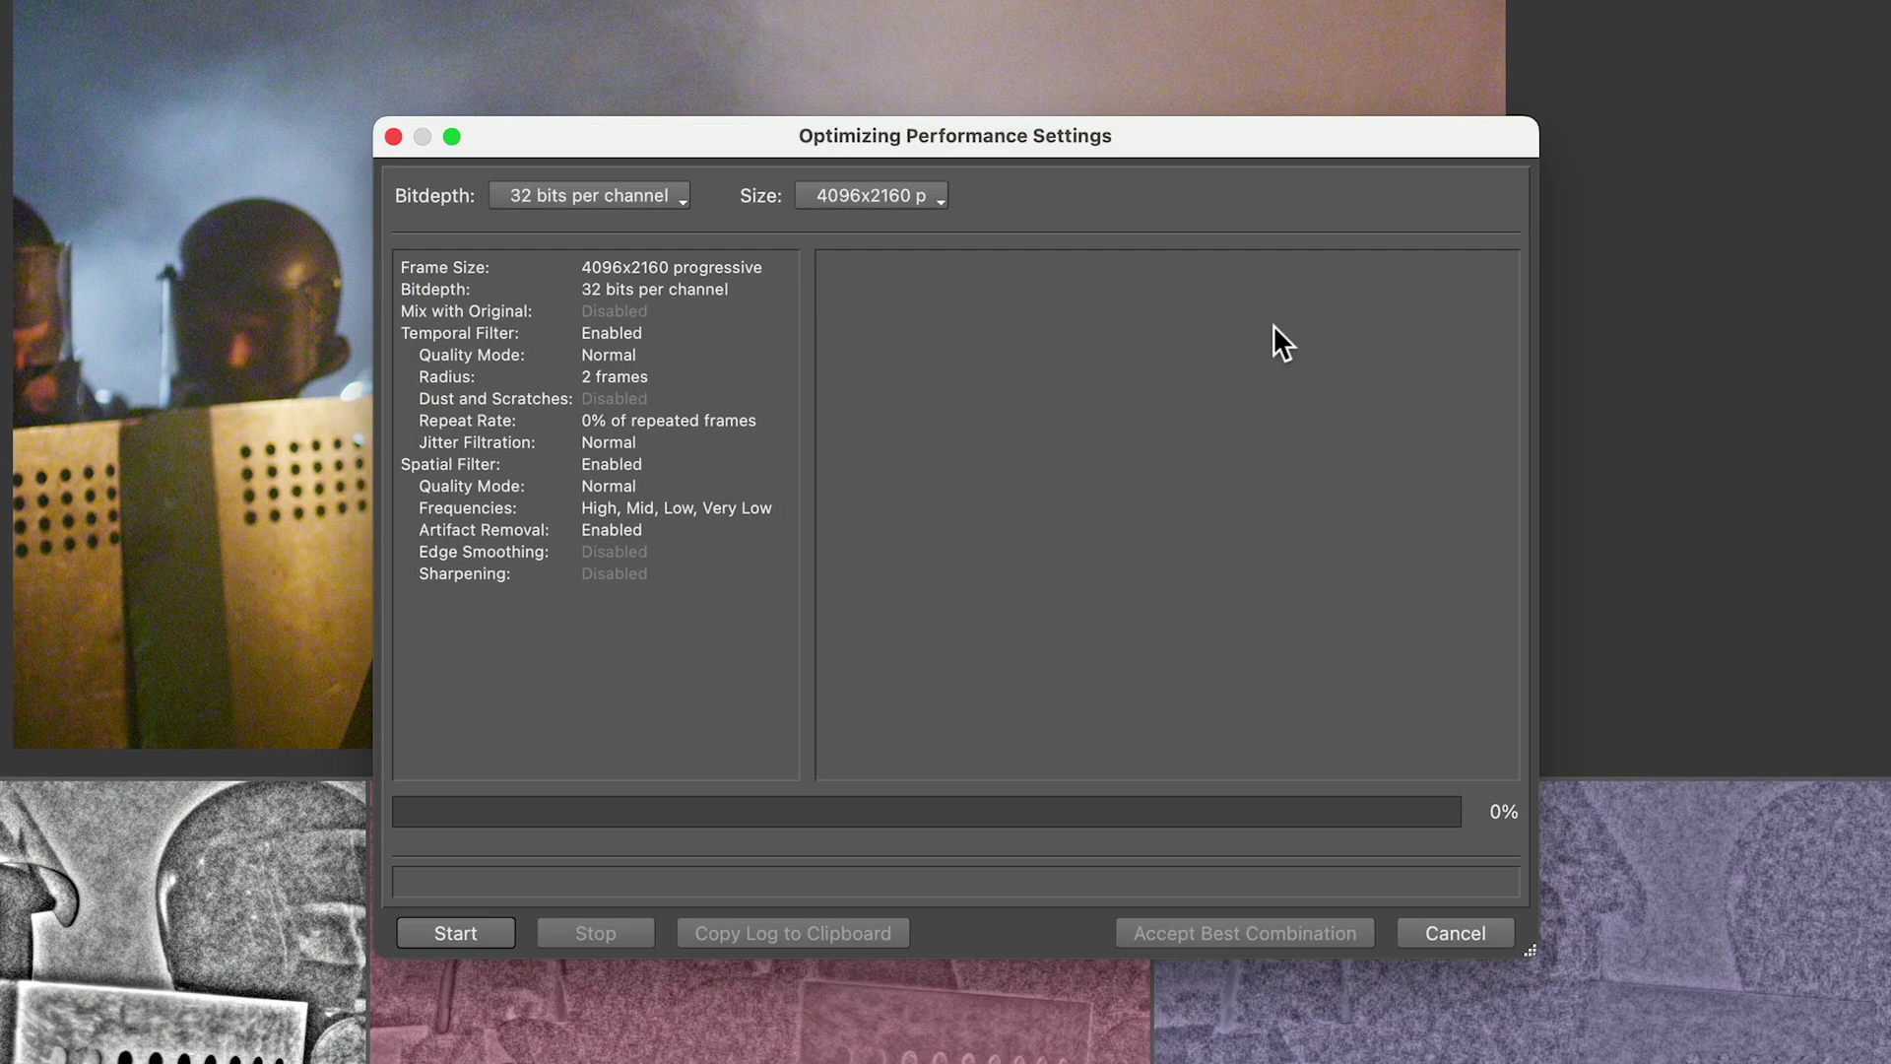
click(478, 927)
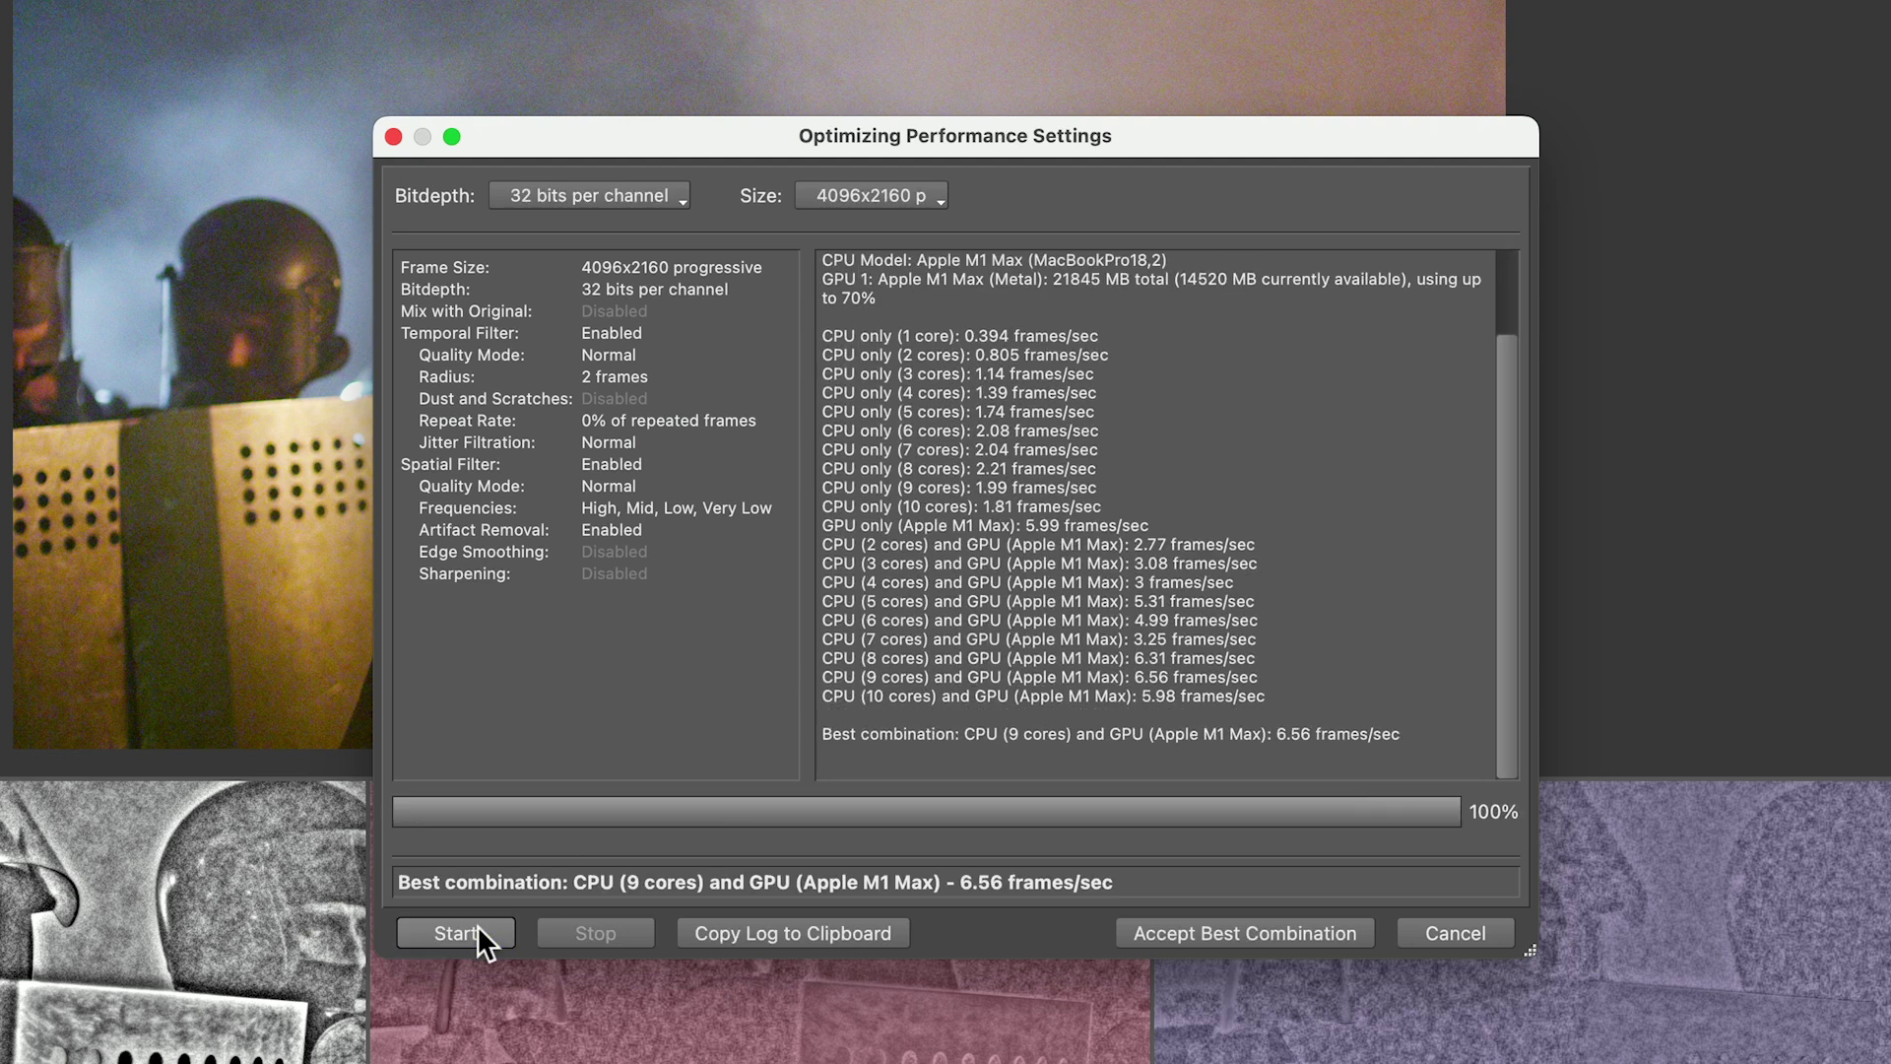
click(1237, 933)
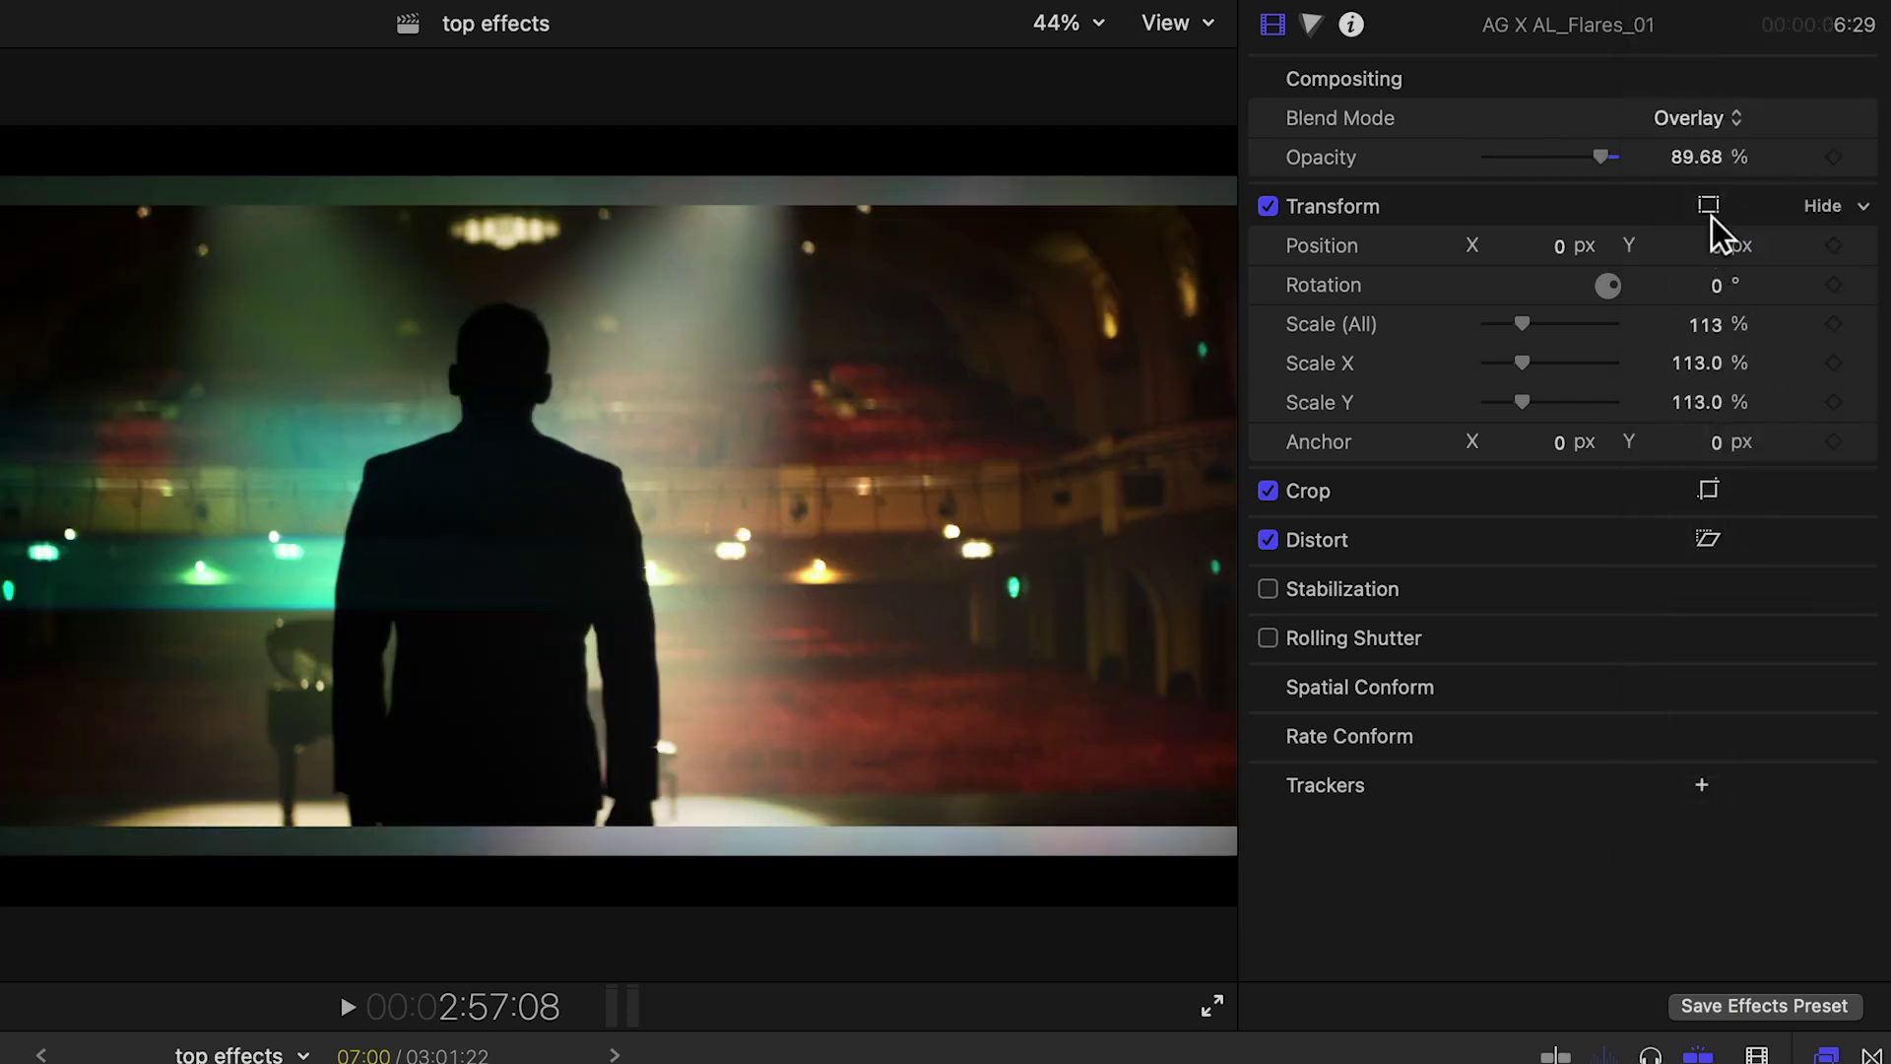
Step: Switch the flare clip's blend mode from Overlay to Linear Dodge and scrub to review it
click(1718, 114)
click(1723, 69)
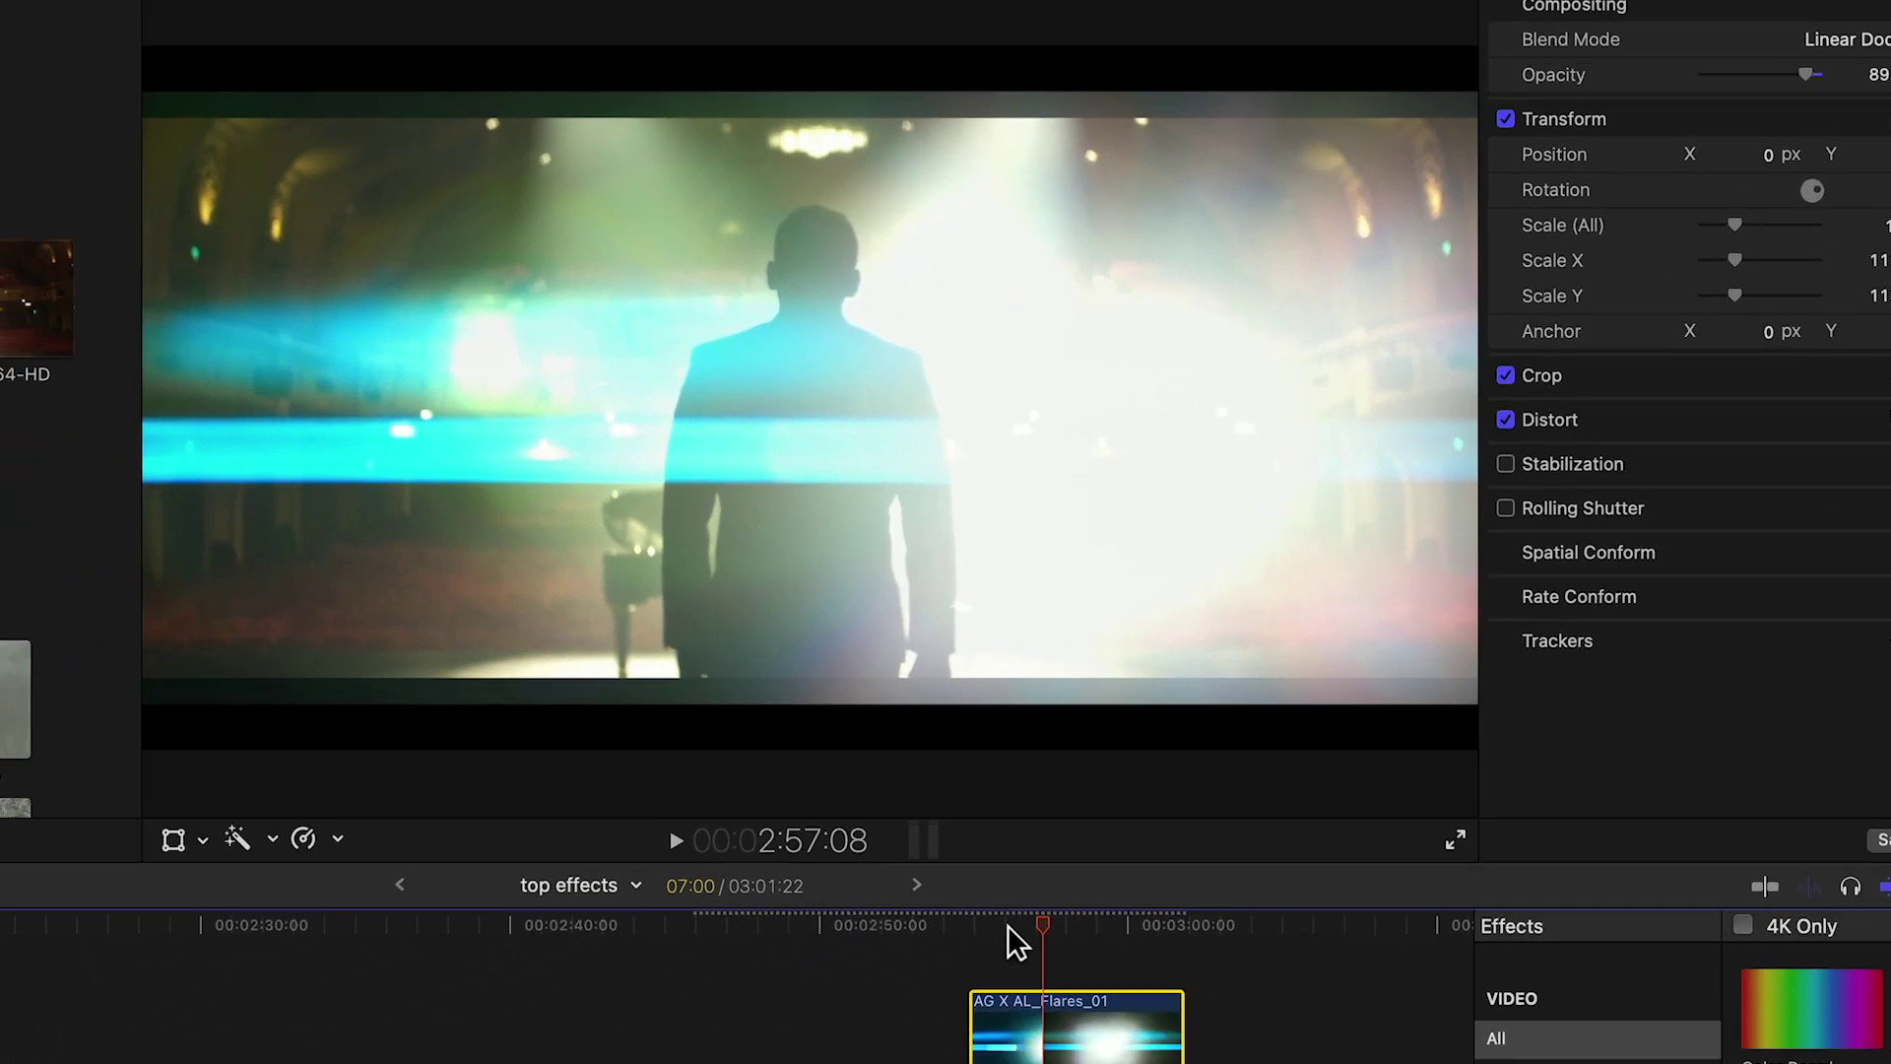
drag(1008, 925, 1150, 925)
drag(1281, 843, 1173, 841)
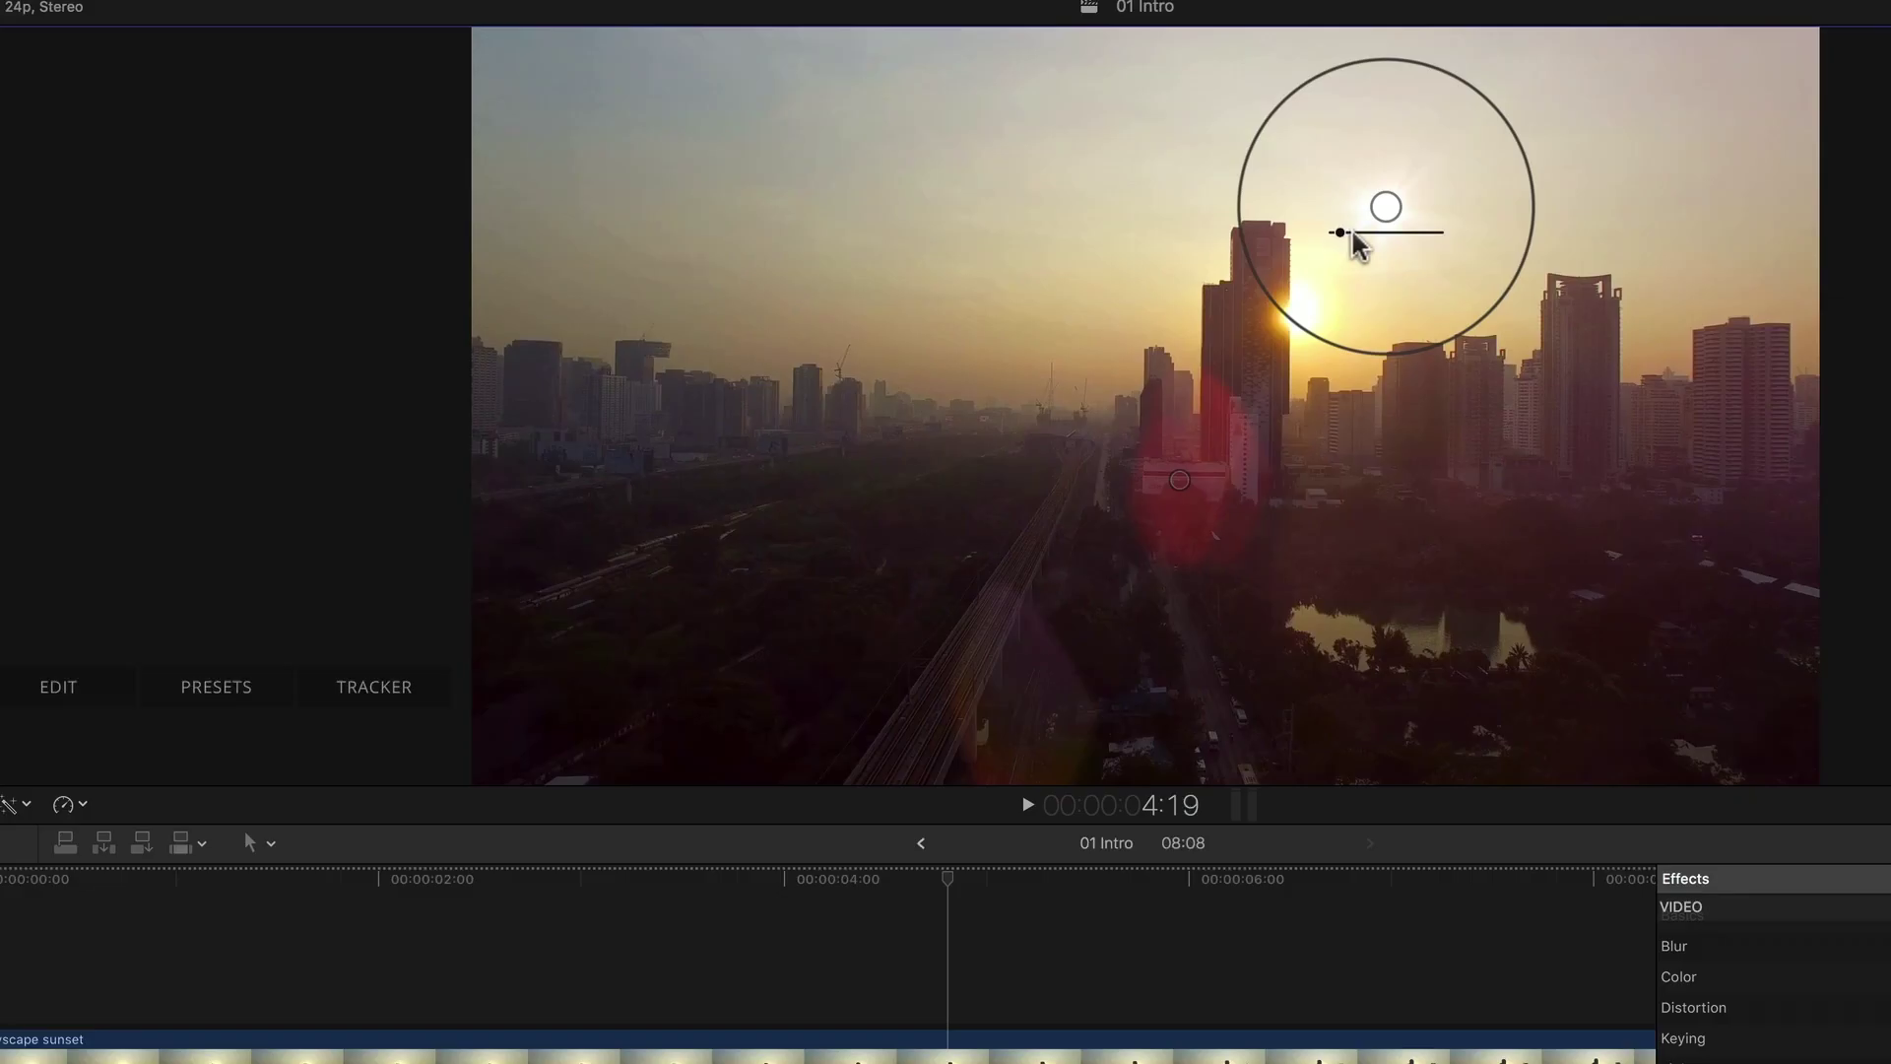
Step: Place the mFlare 2 flare source at the setting sun and stretch the flare left over the city
drag(1351, 228, 1418, 241)
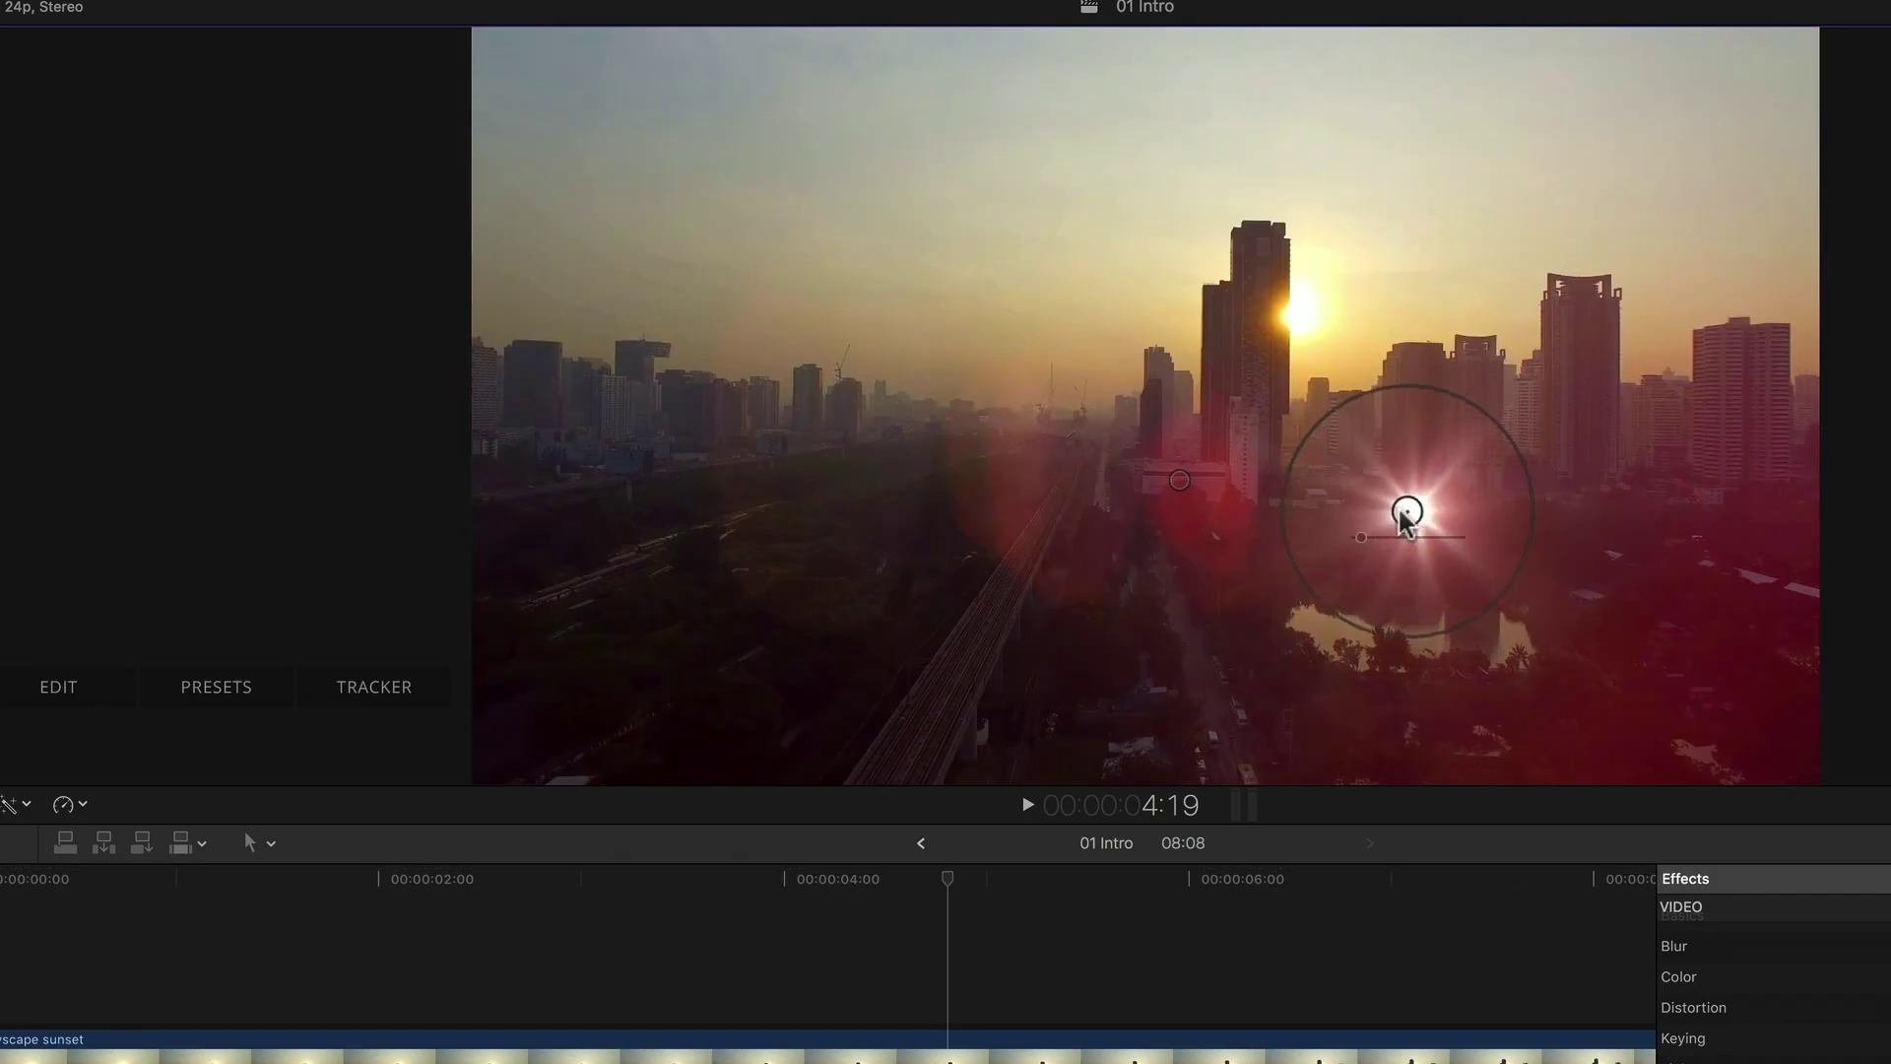
drag(1406, 517, 781, 473)
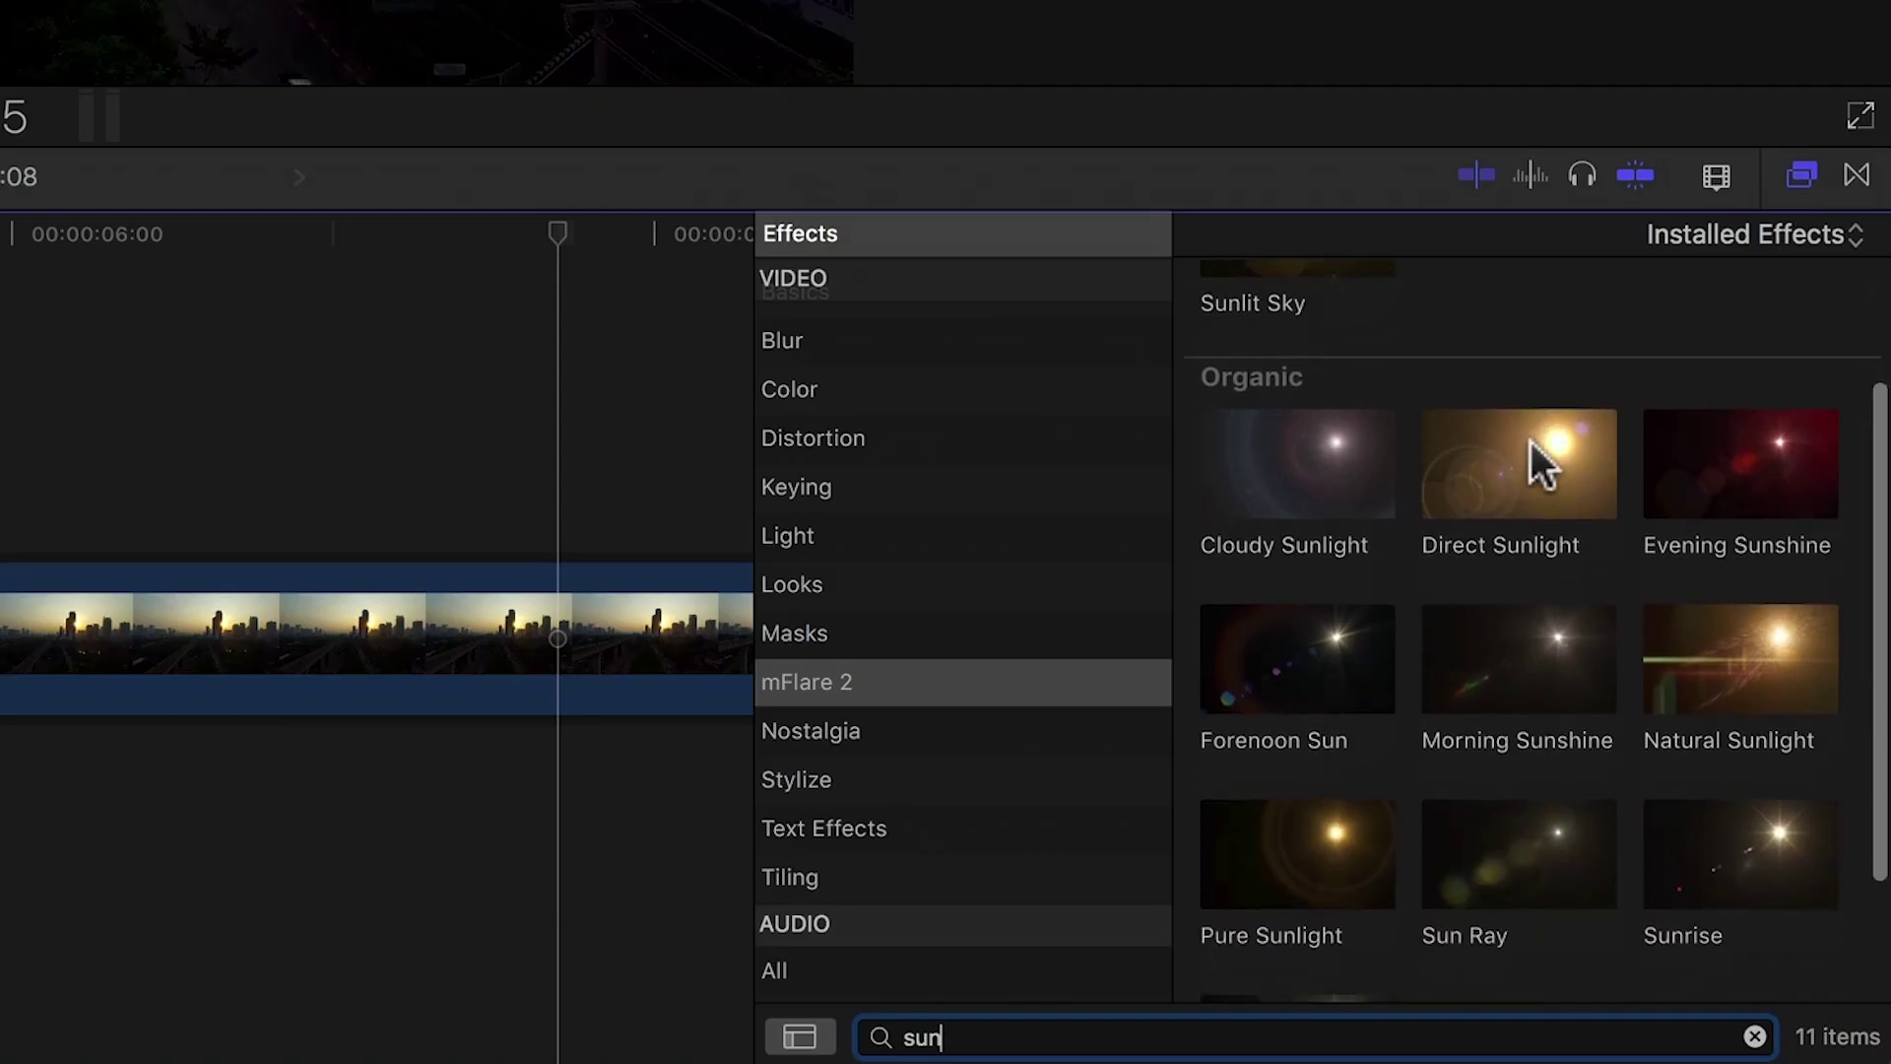
scroll(1531, 441, down, 3)
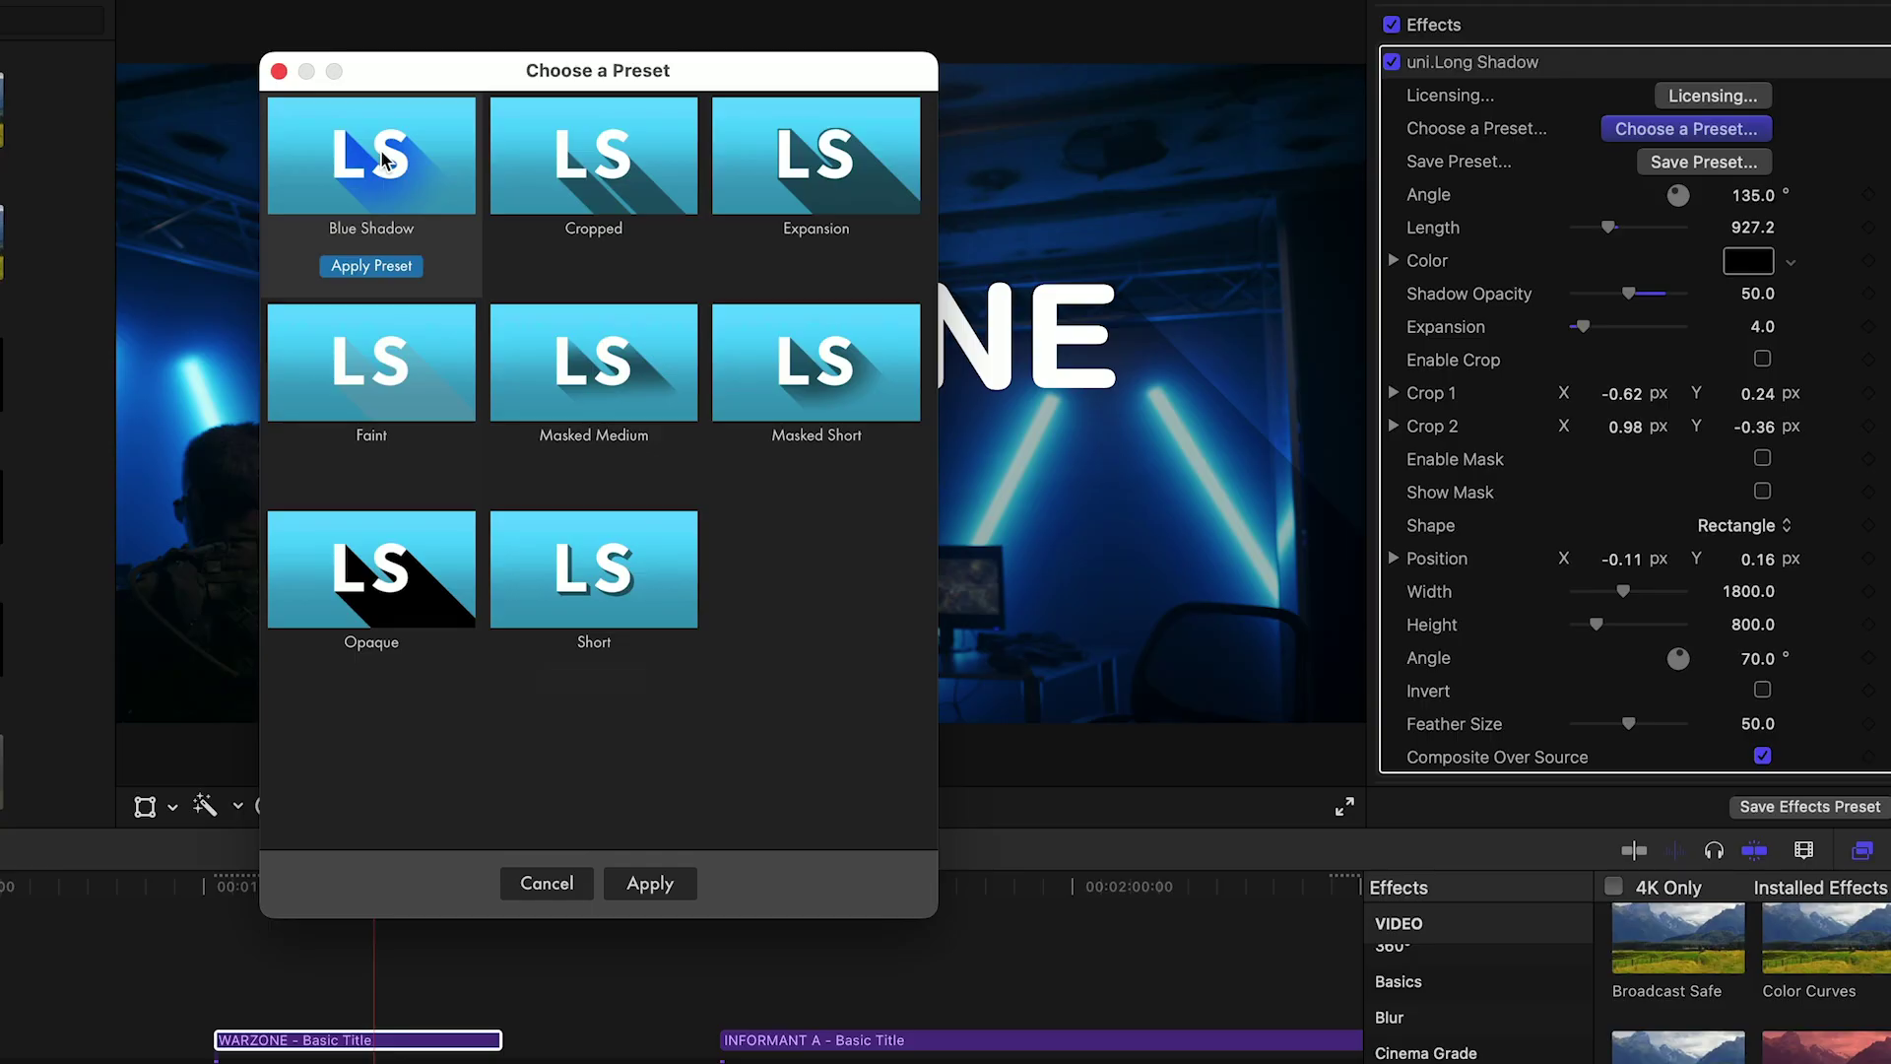
Step: Apply the Blue Shadow preset to uni.Long Shadow, then open uni.Glitch Transition's preset gallery
click(393, 267)
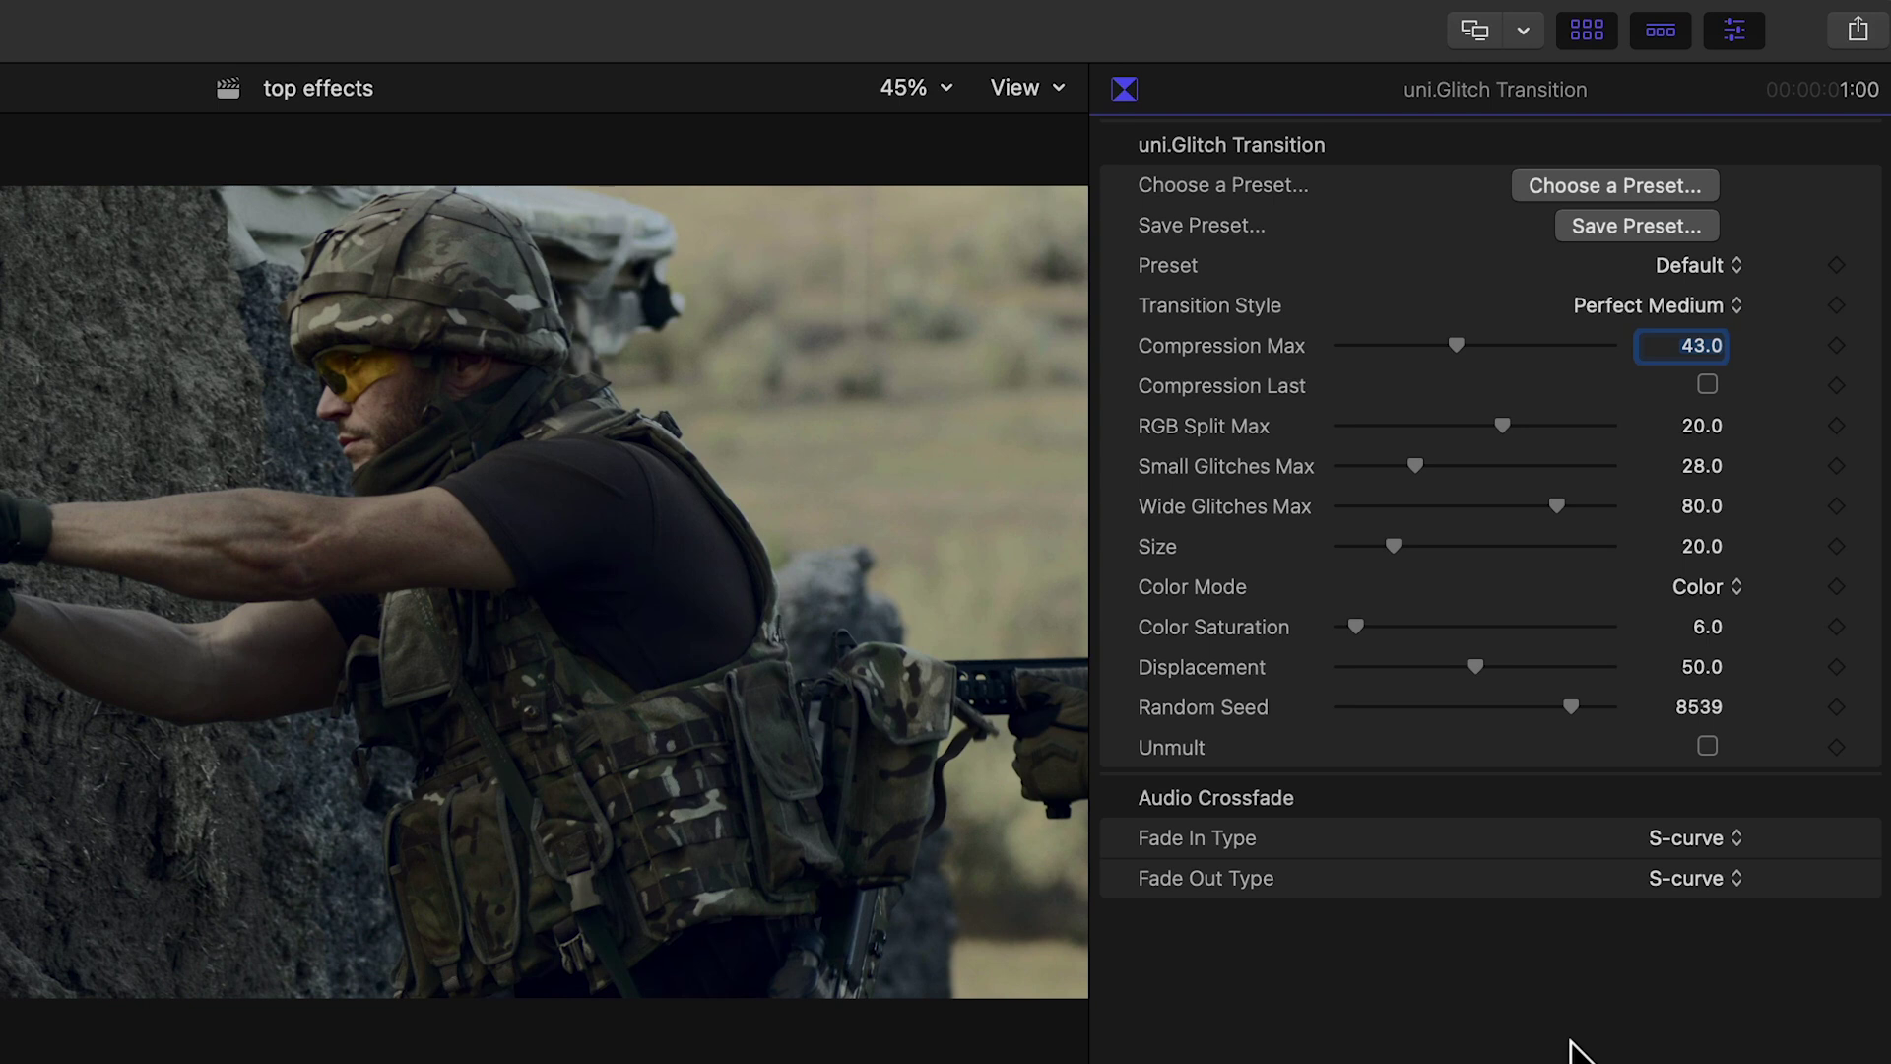
click(1573, 189)
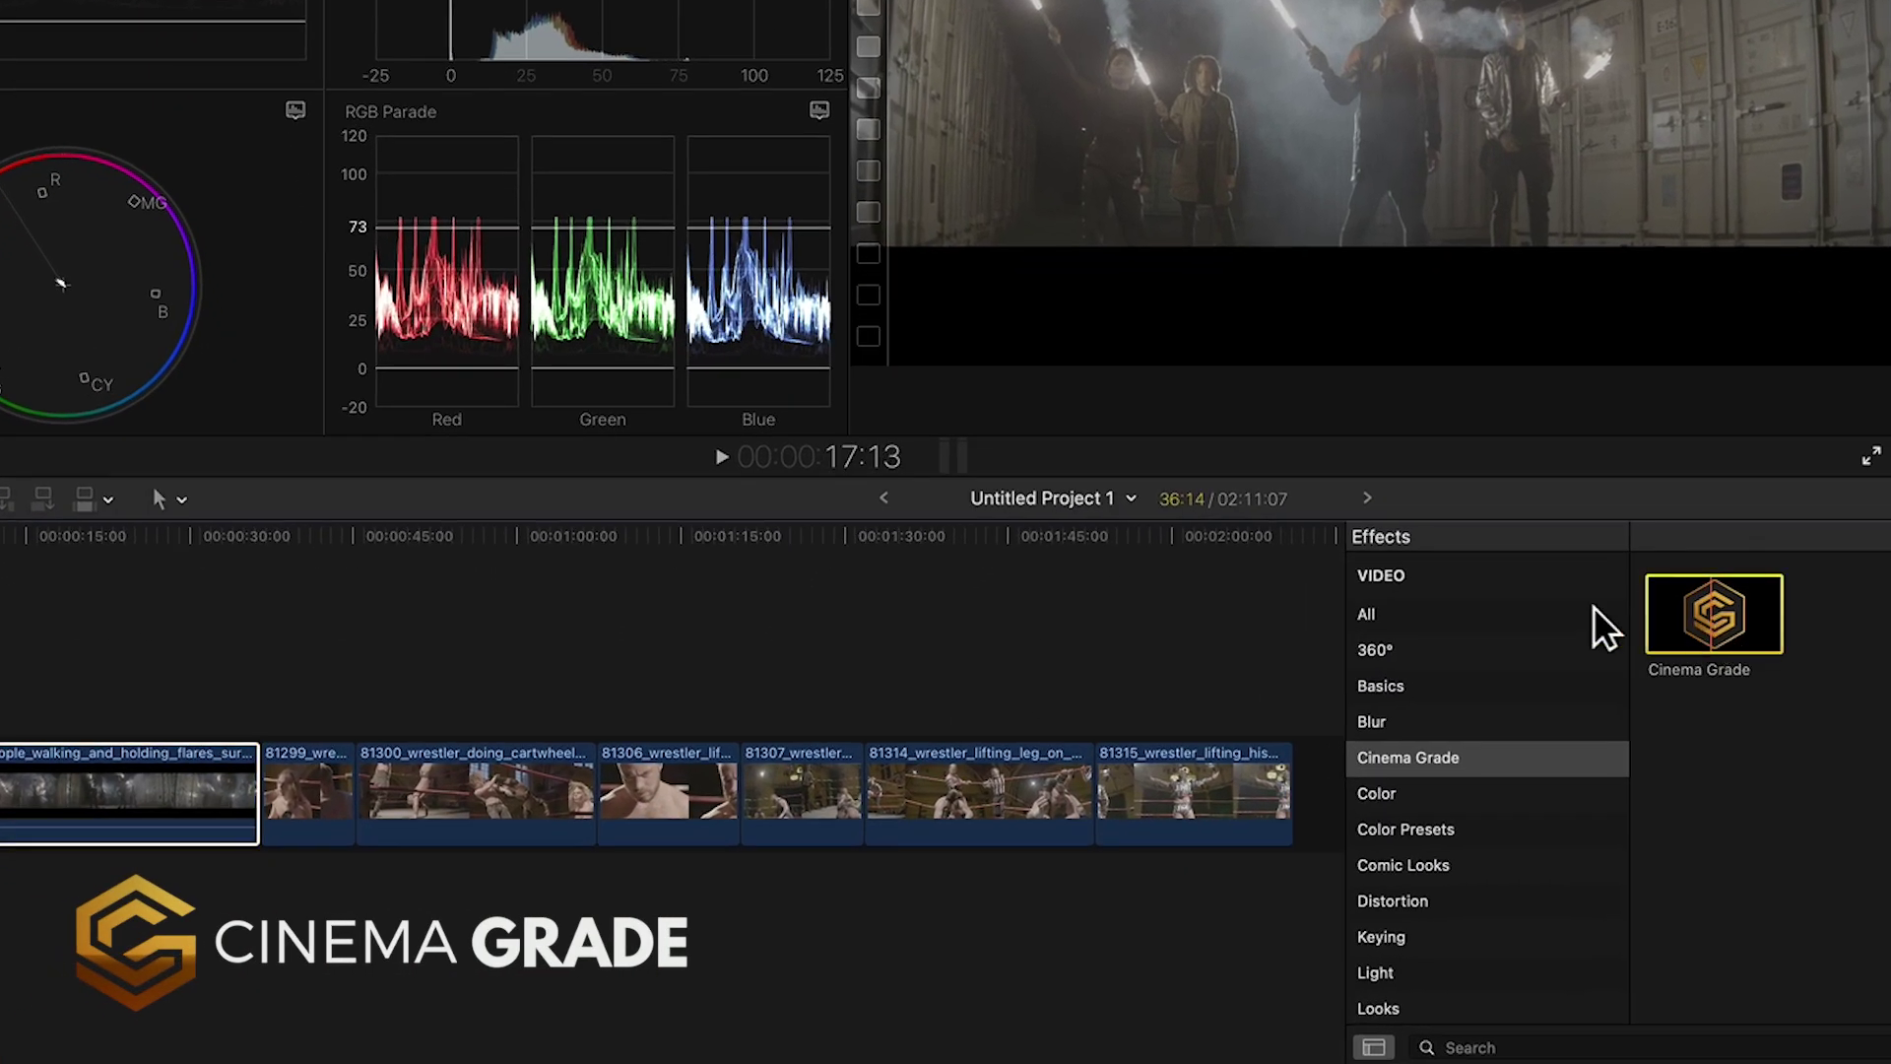
Step: Apply Cinema Grade to the first flares clip, open its controls, and darken the image for more contrast
drag(1714, 613, 114, 798)
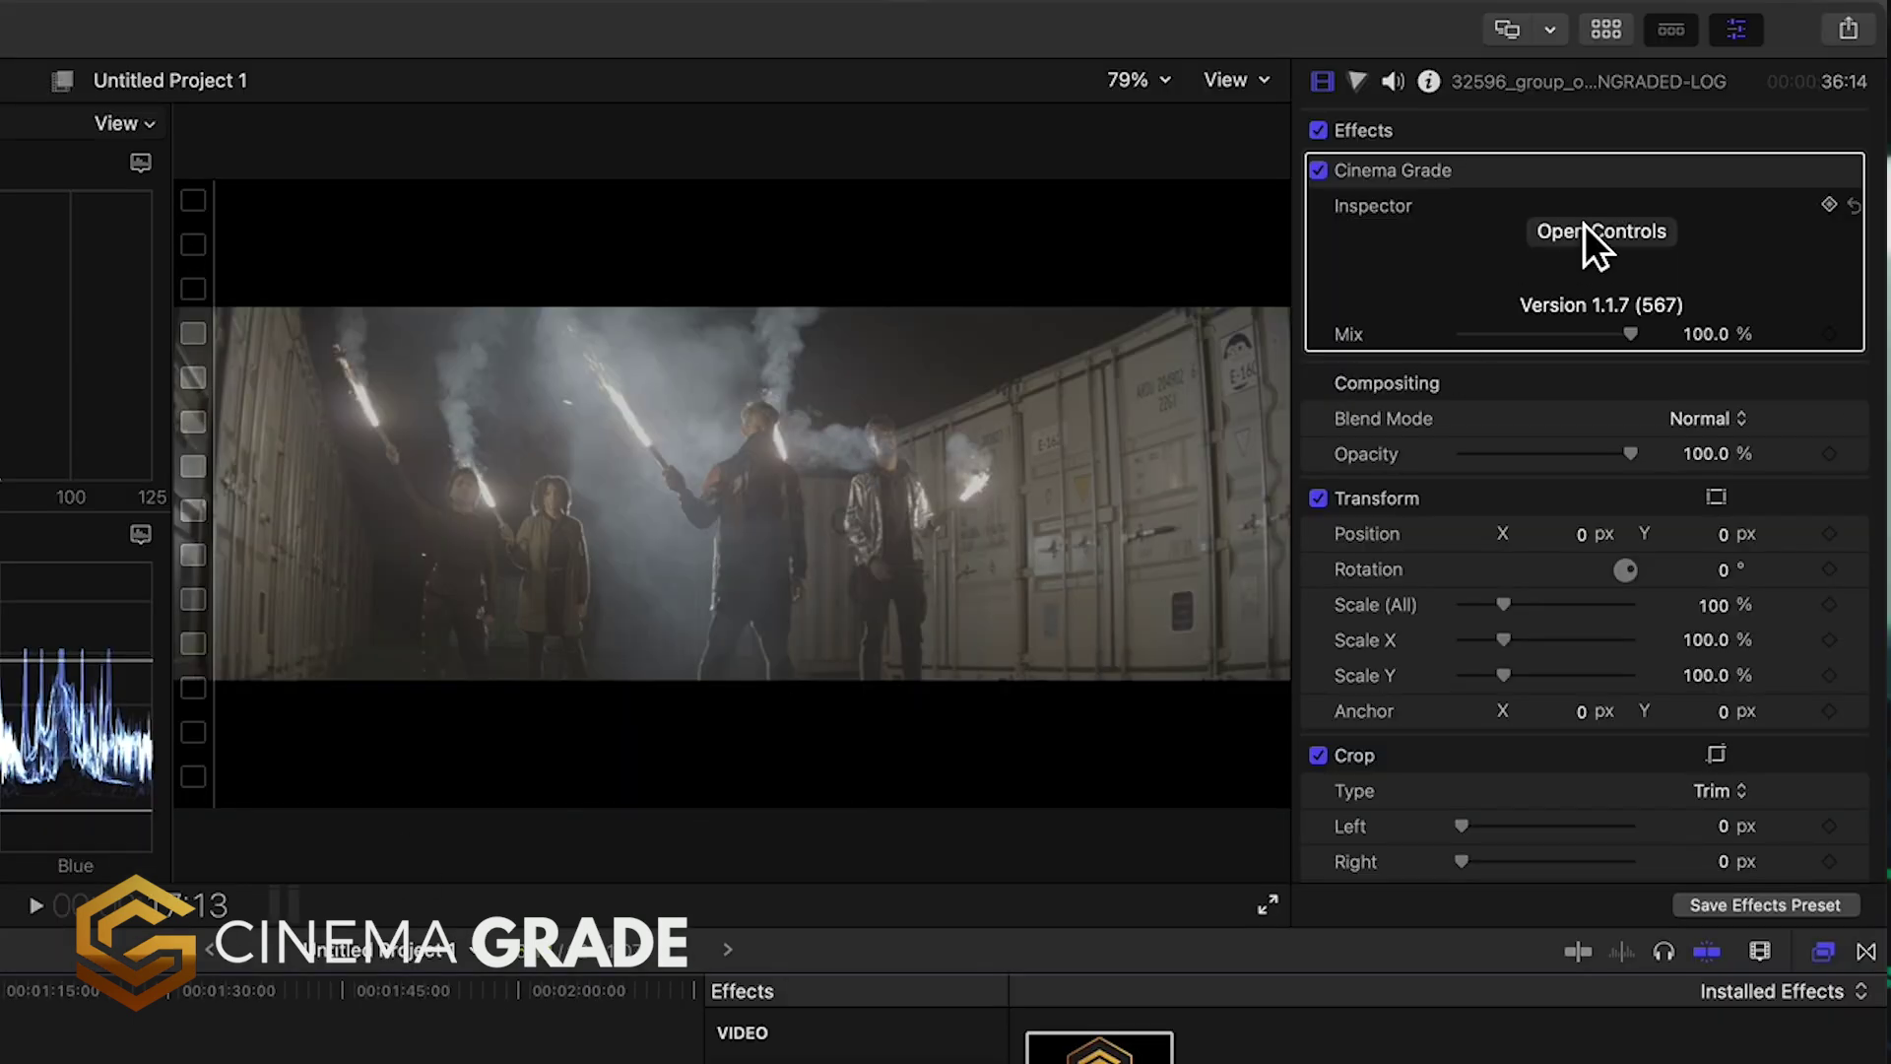
click(1588, 229)
drag(647, 492, 647, 448)
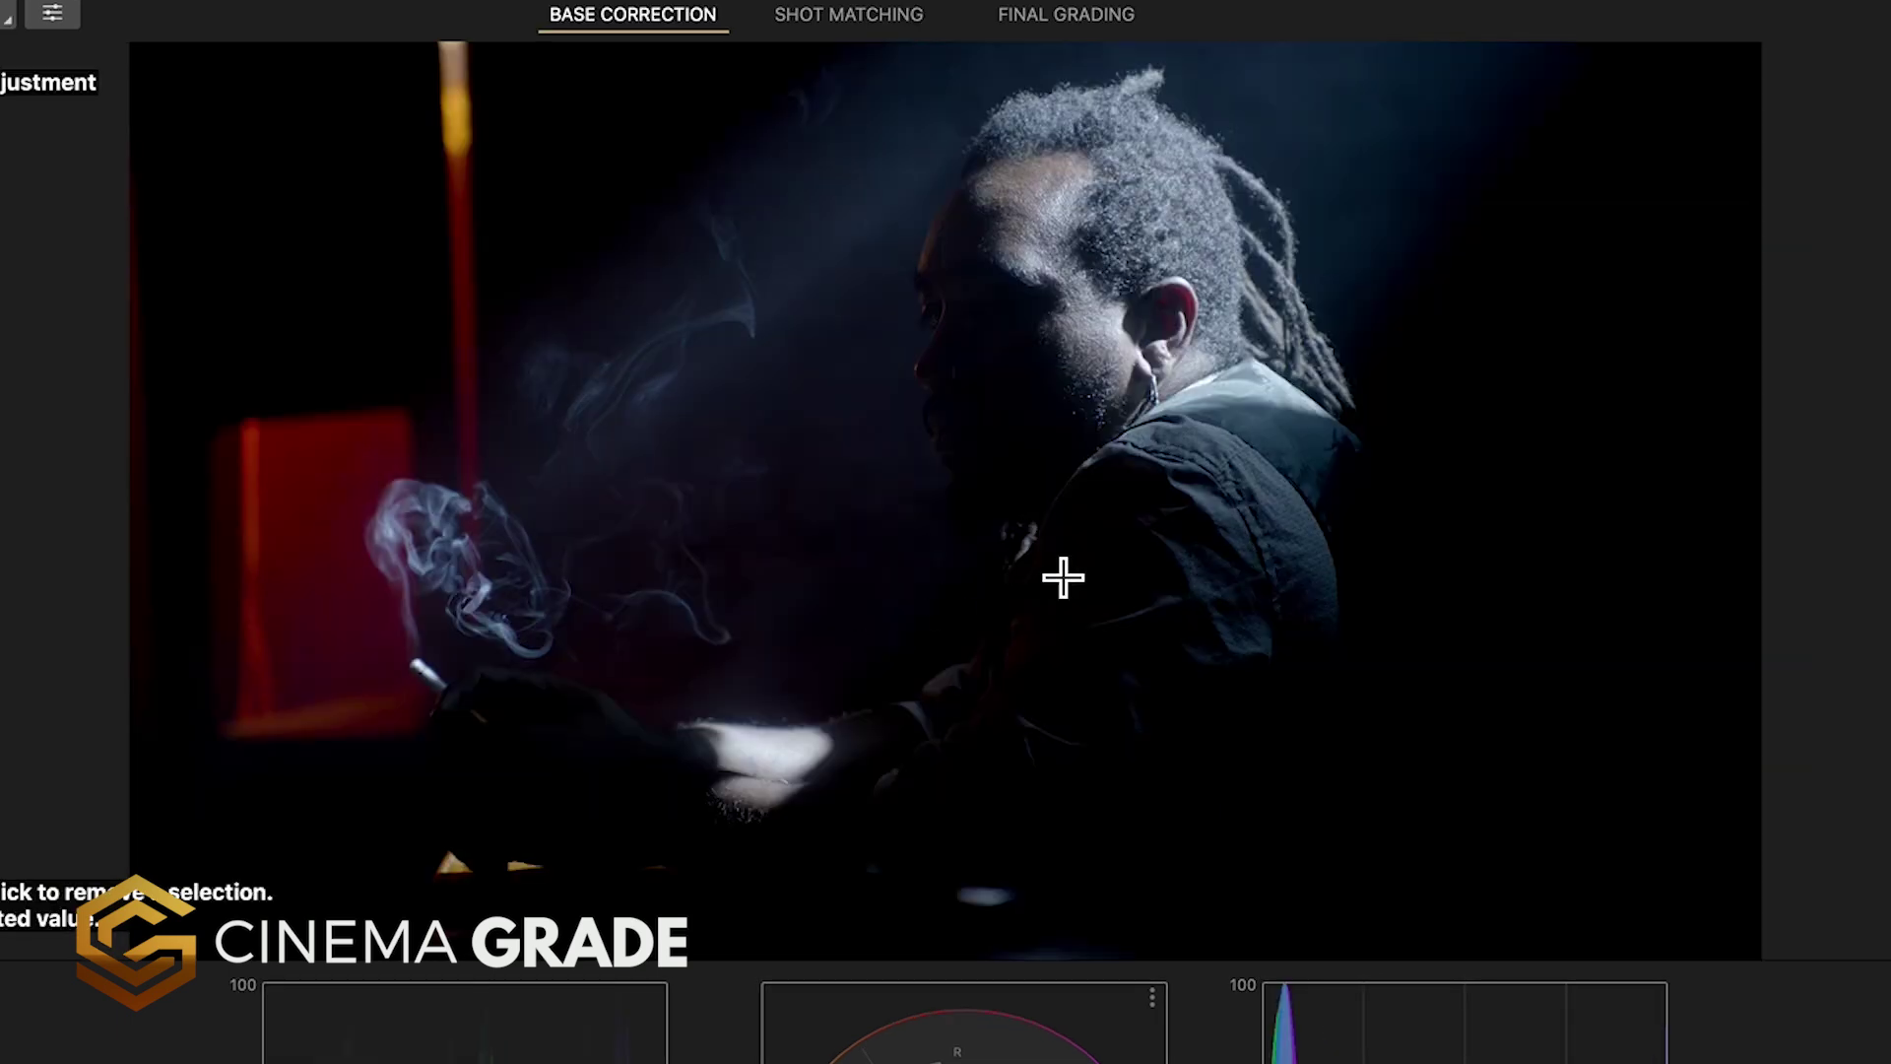
Step: Brighten the smoky portrait and darken the soldier and cyan computer-room clips
drag(1062, 577, 1064, 549)
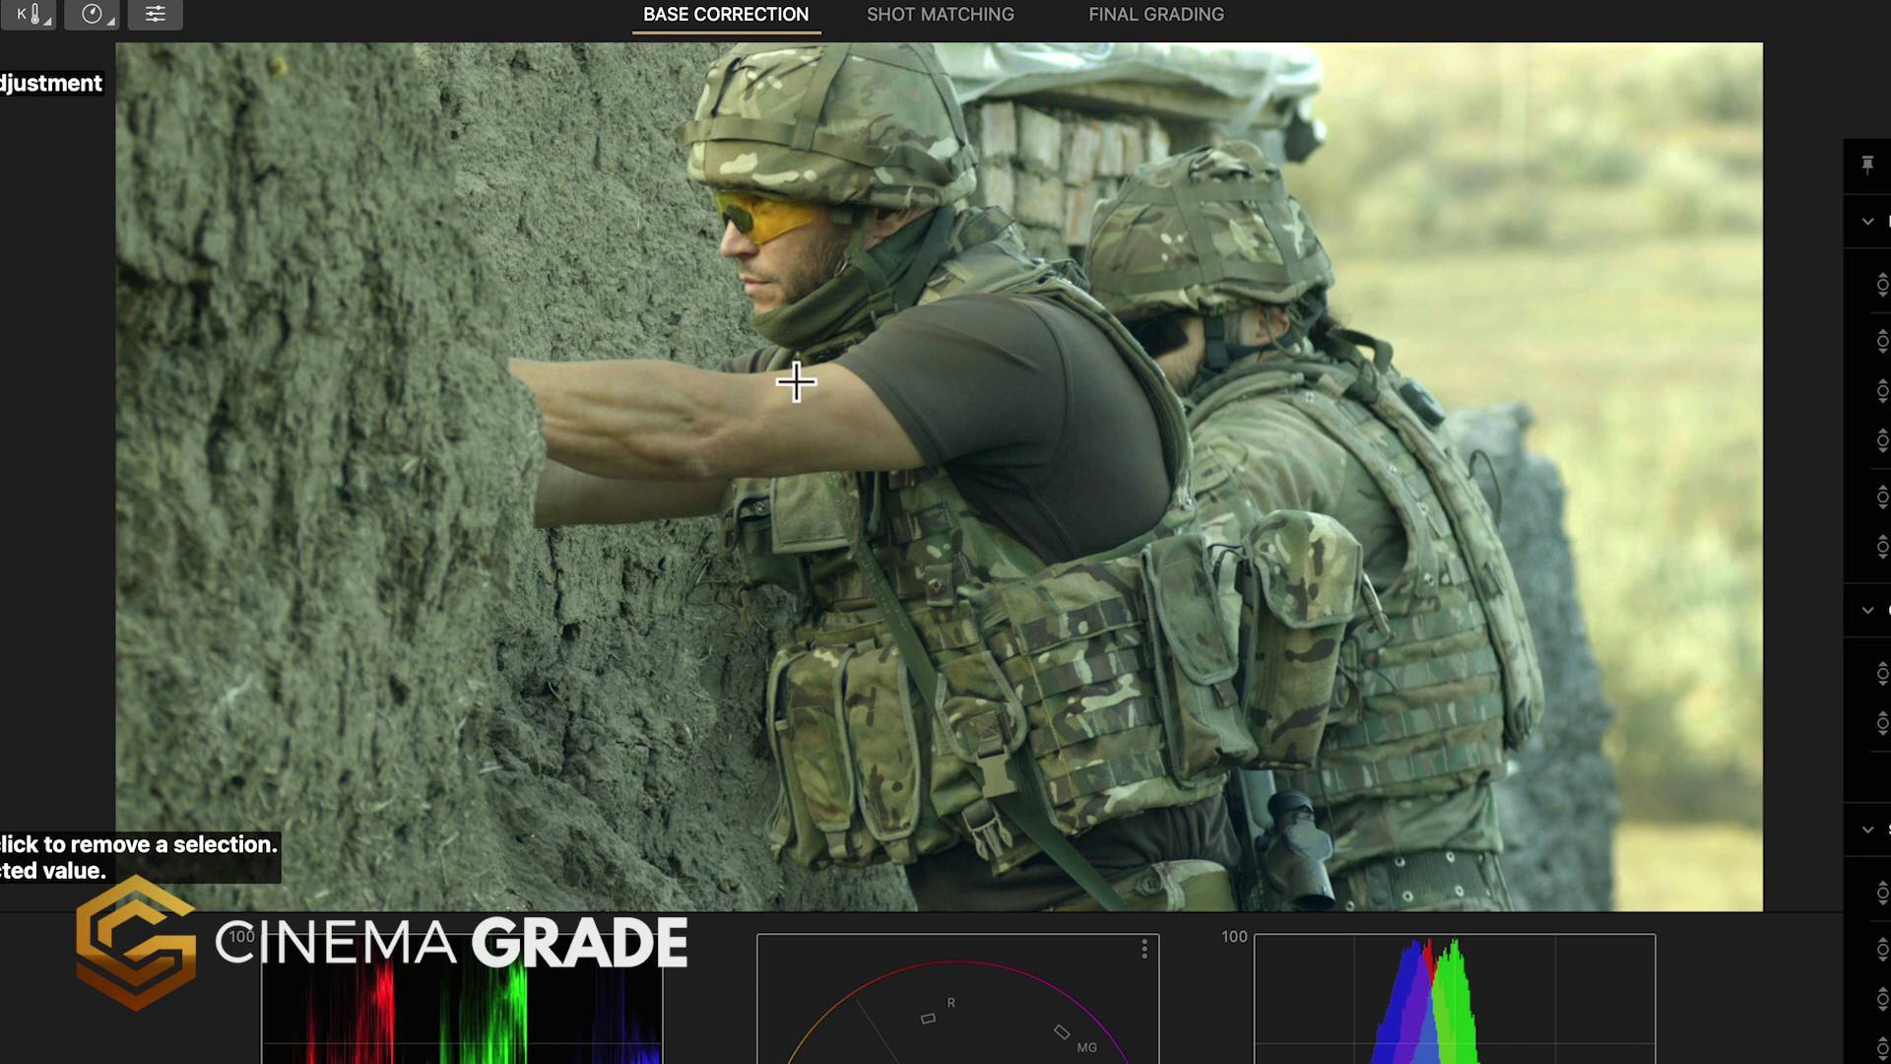
drag(796, 382, 798, 406)
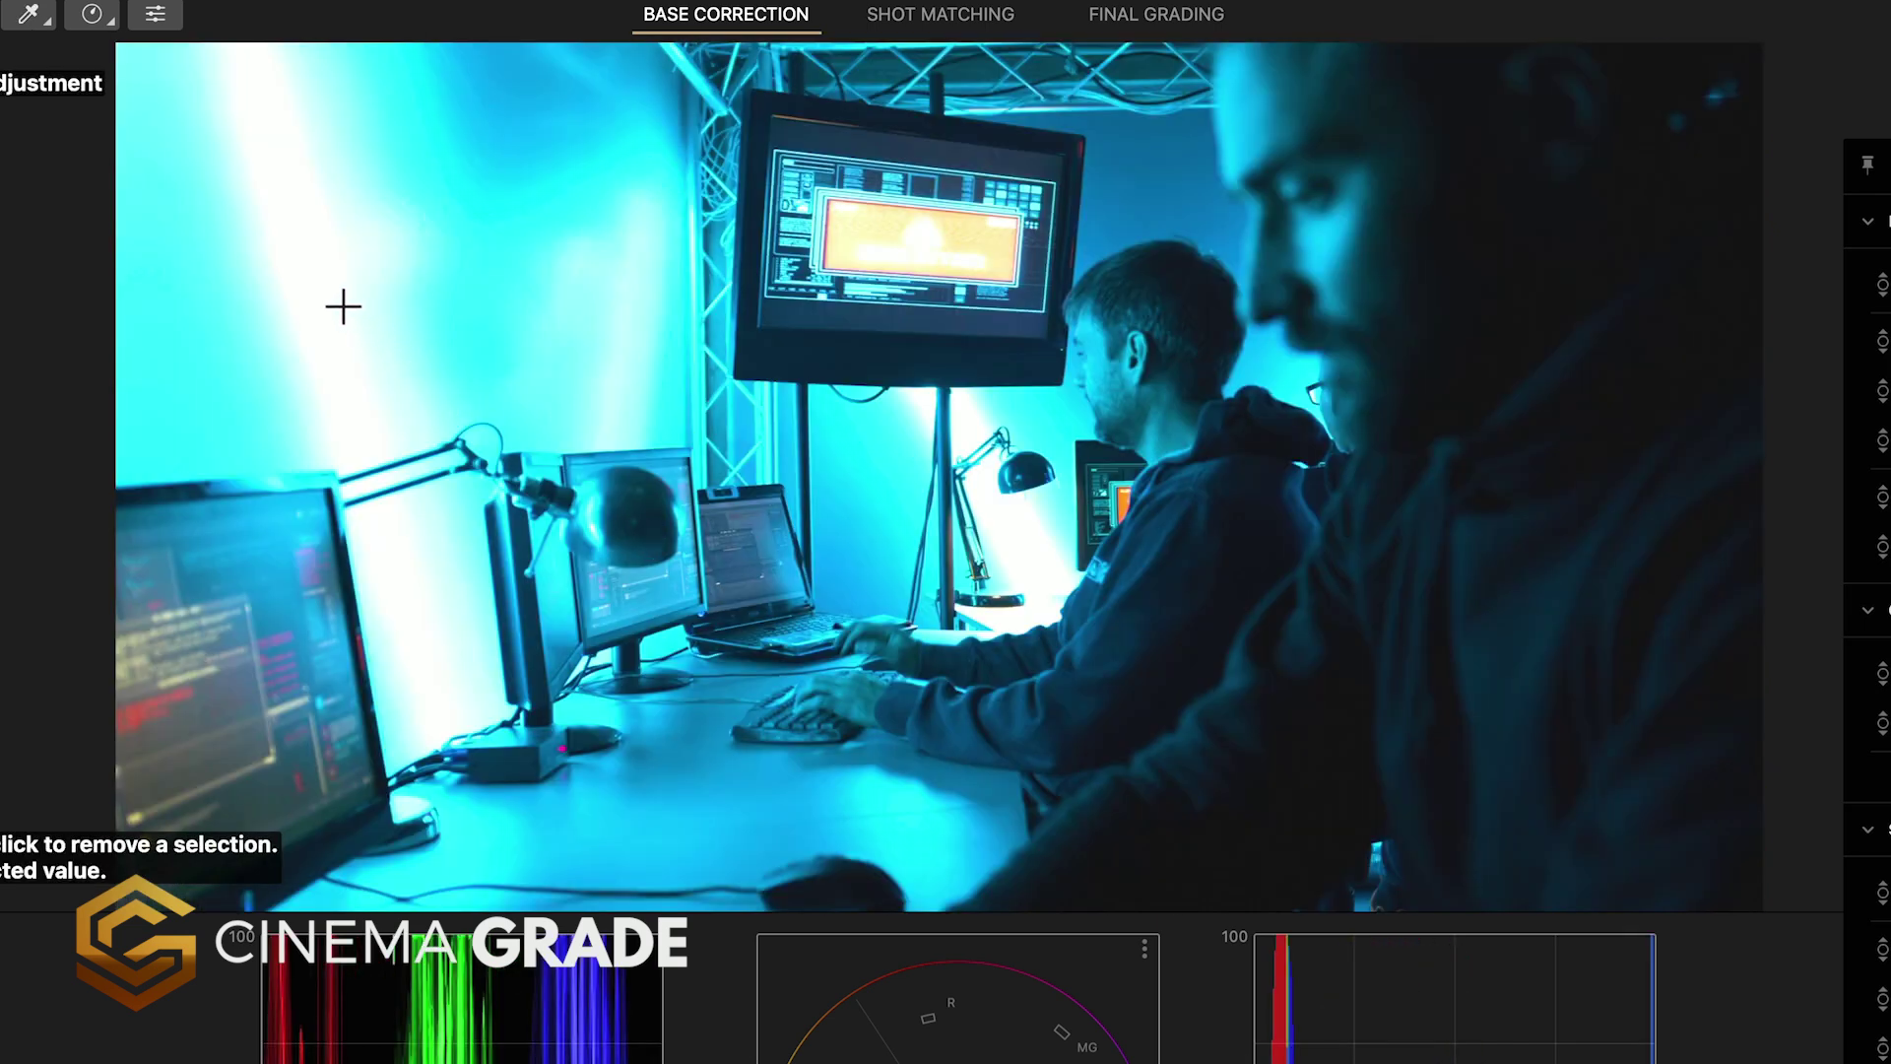
drag(324, 294, 325, 404)
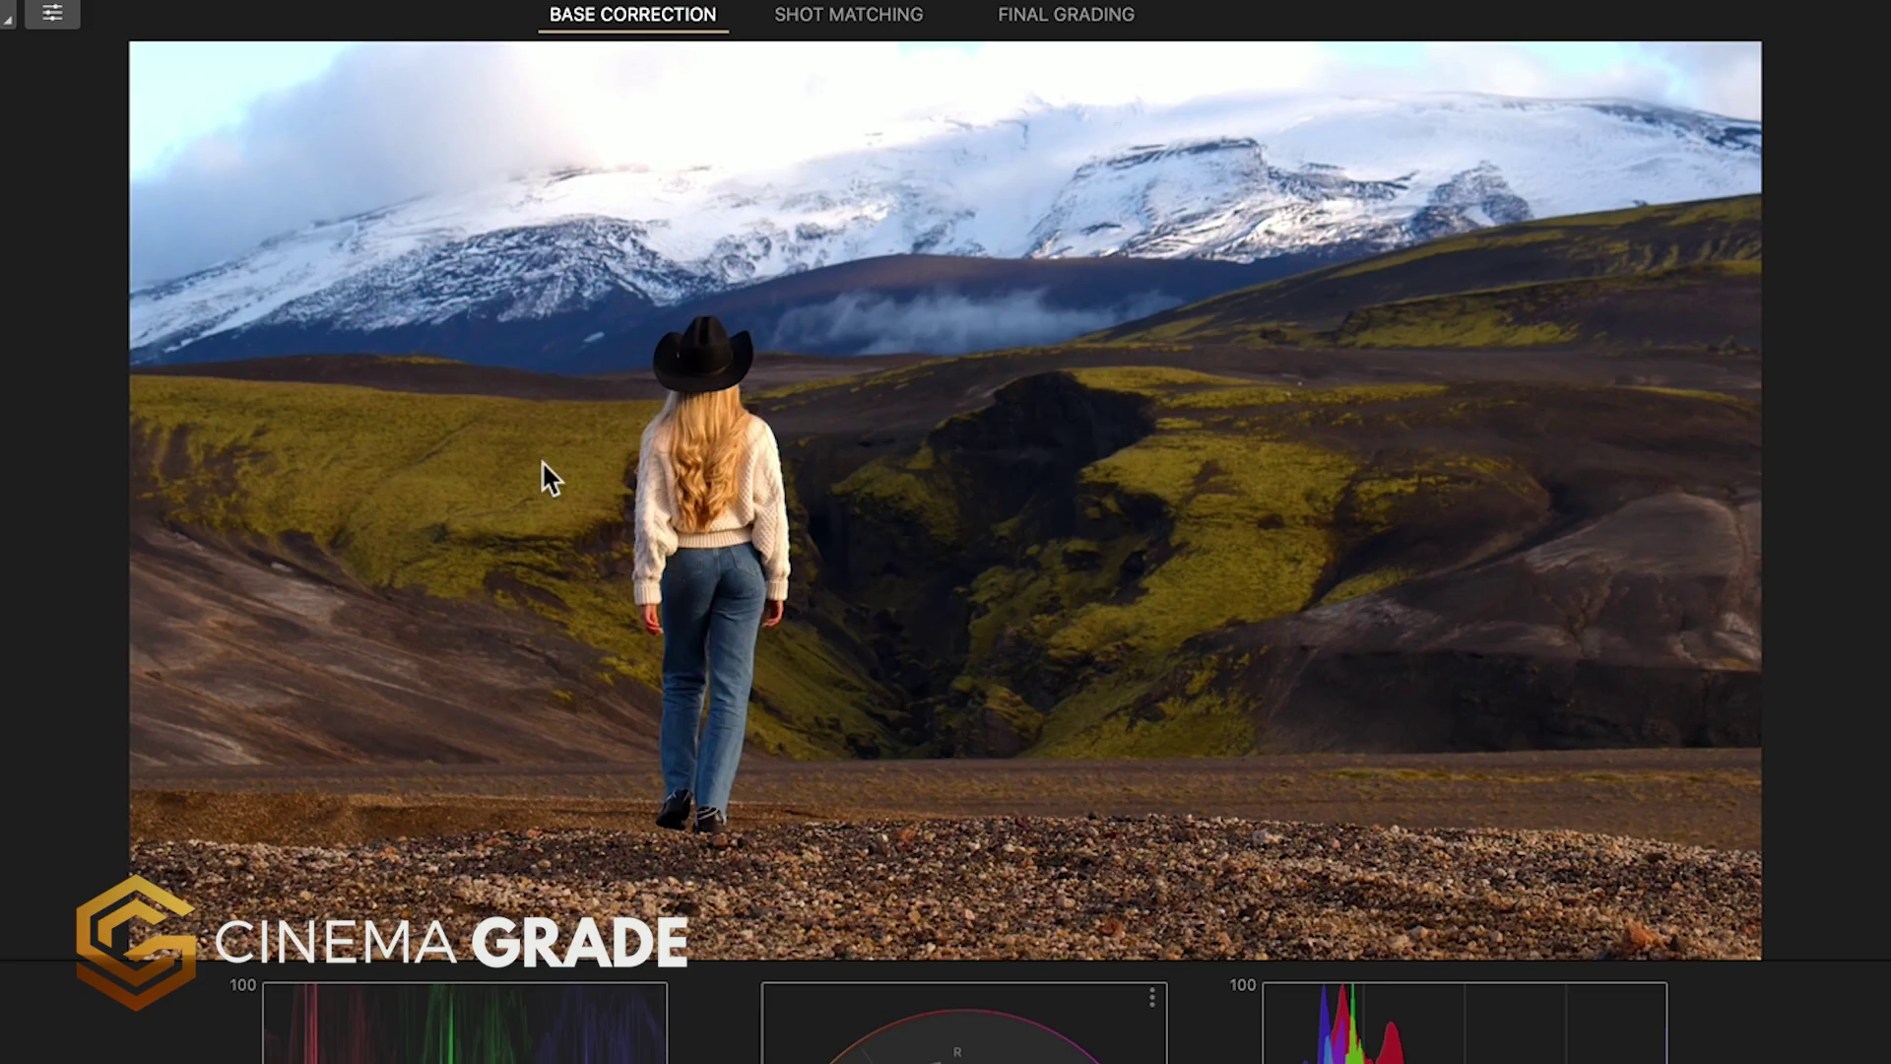
Step: Check the mountain clip in false colour, pull down its overexposed sky, and darken the runner clip
key(f)
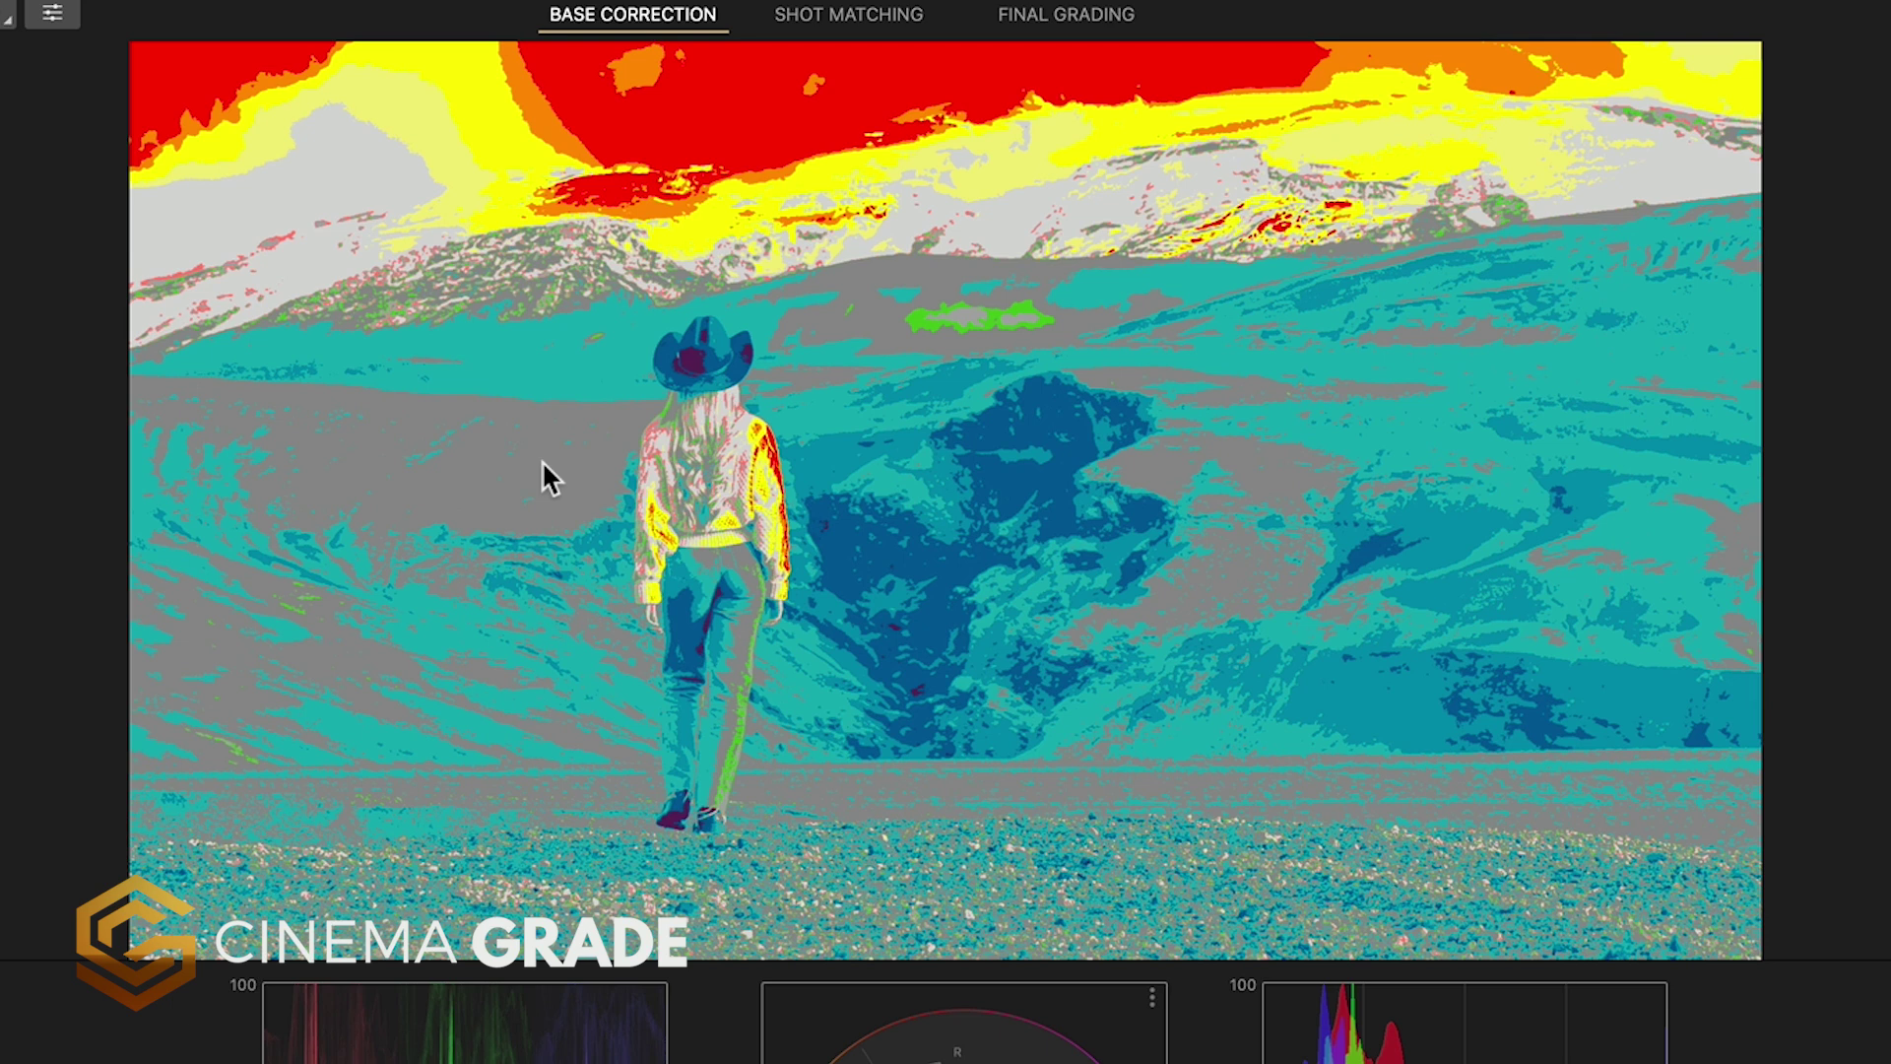
key(e)
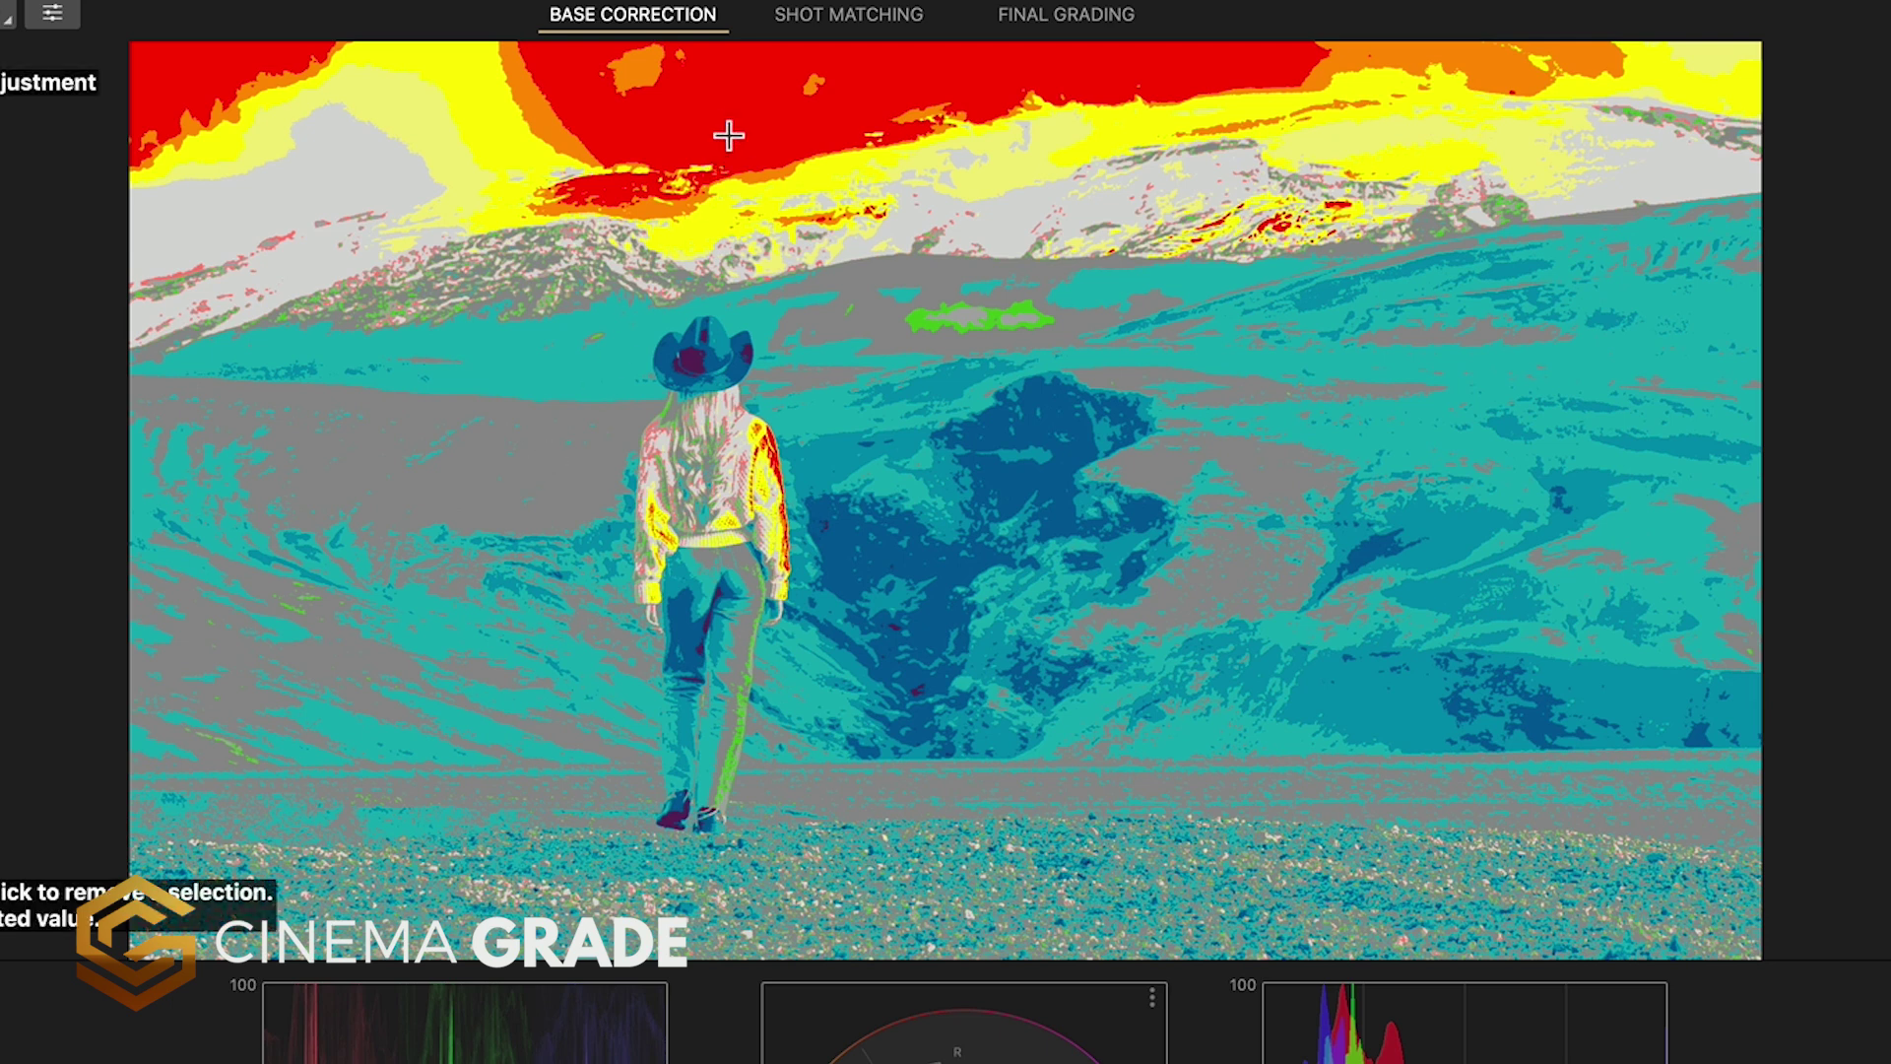
drag(730, 134, 729, 213)
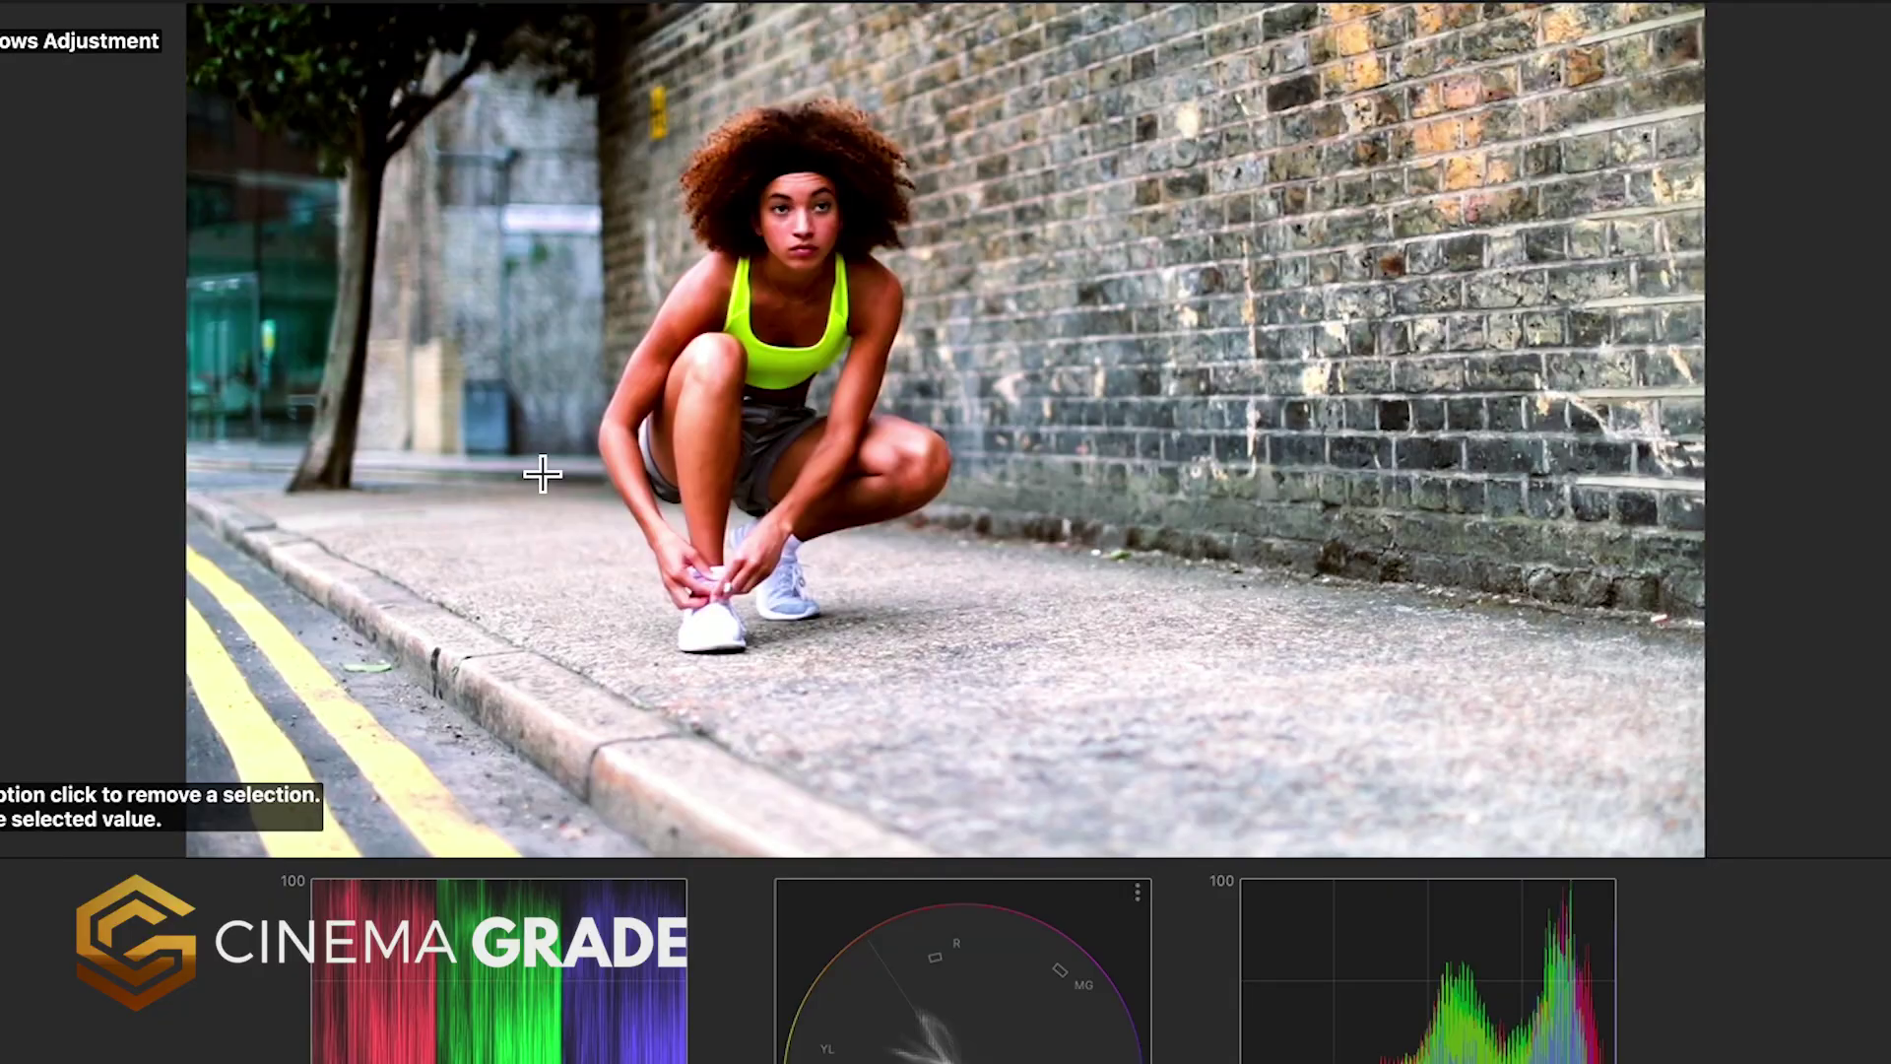
drag(712, 624, 715, 721)
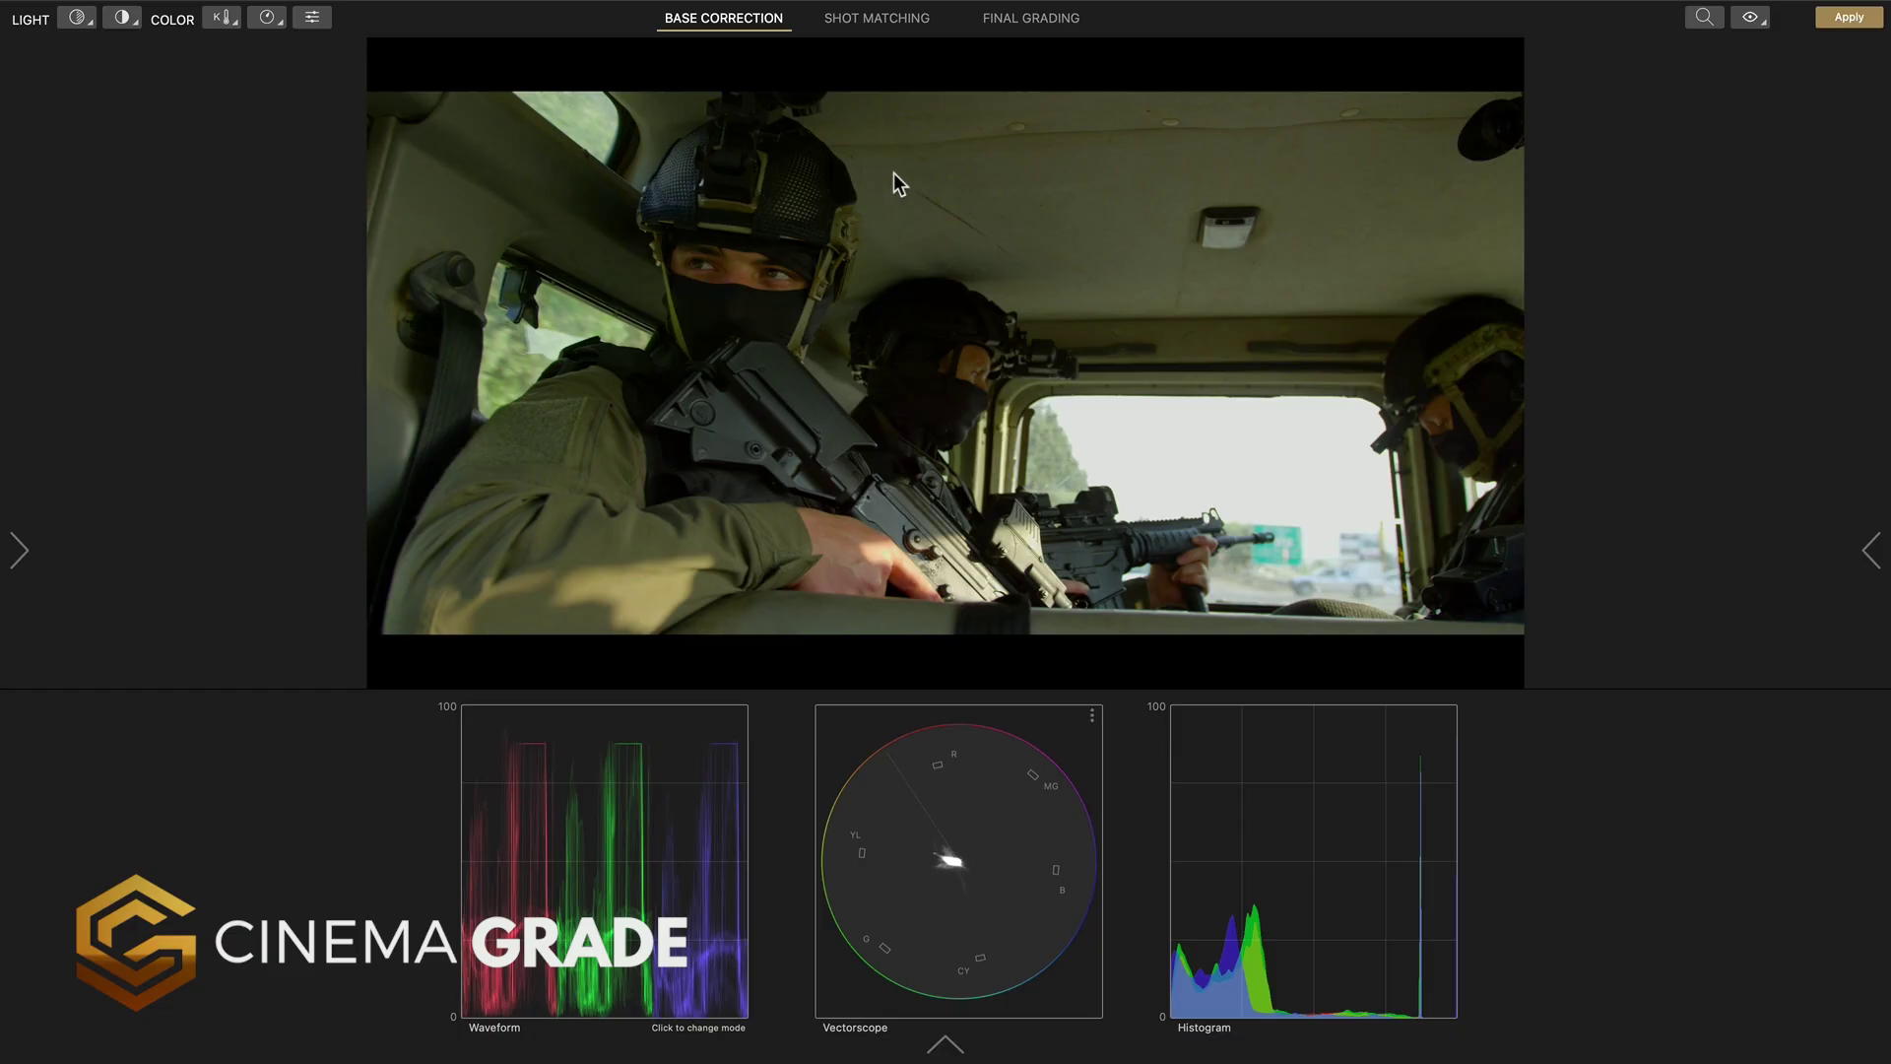
Step: Group the vehicle shots in Shot Matching, with the first shot as hero
click(877, 22)
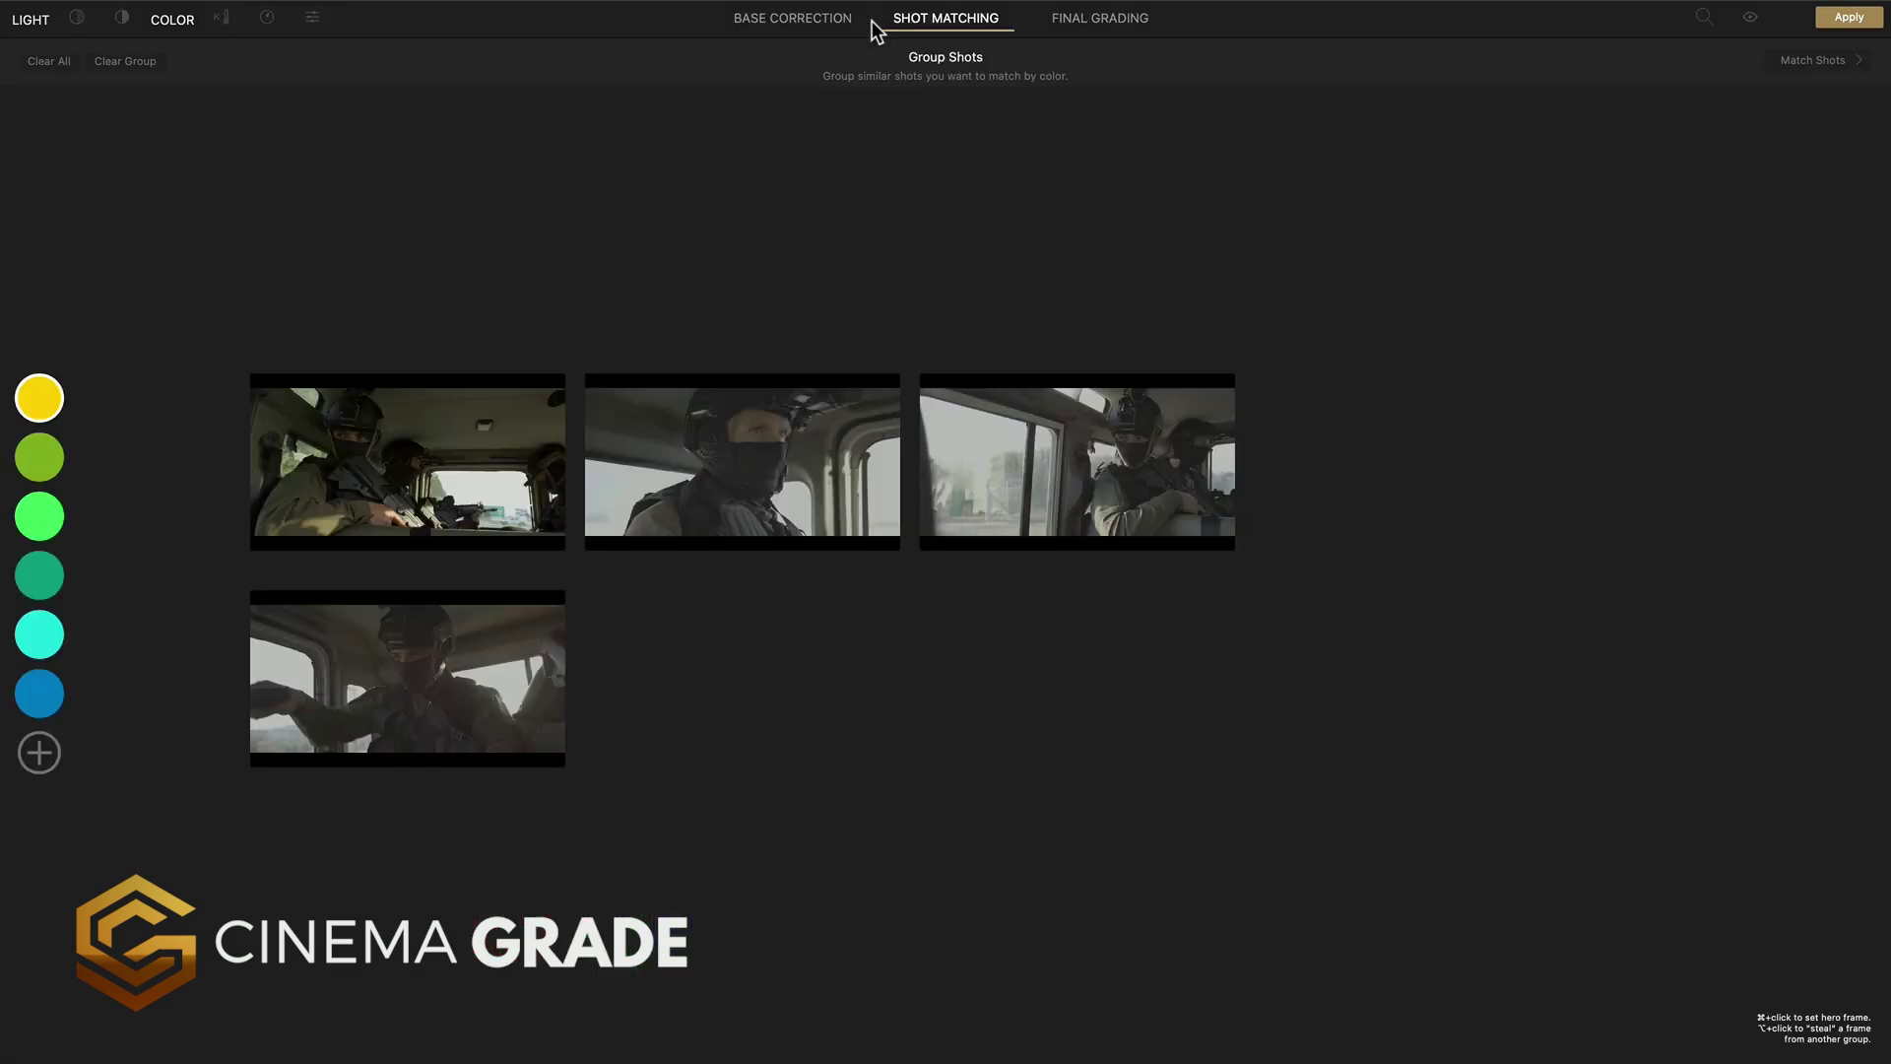
click(482, 465)
click(686, 483)
click(507, 658)
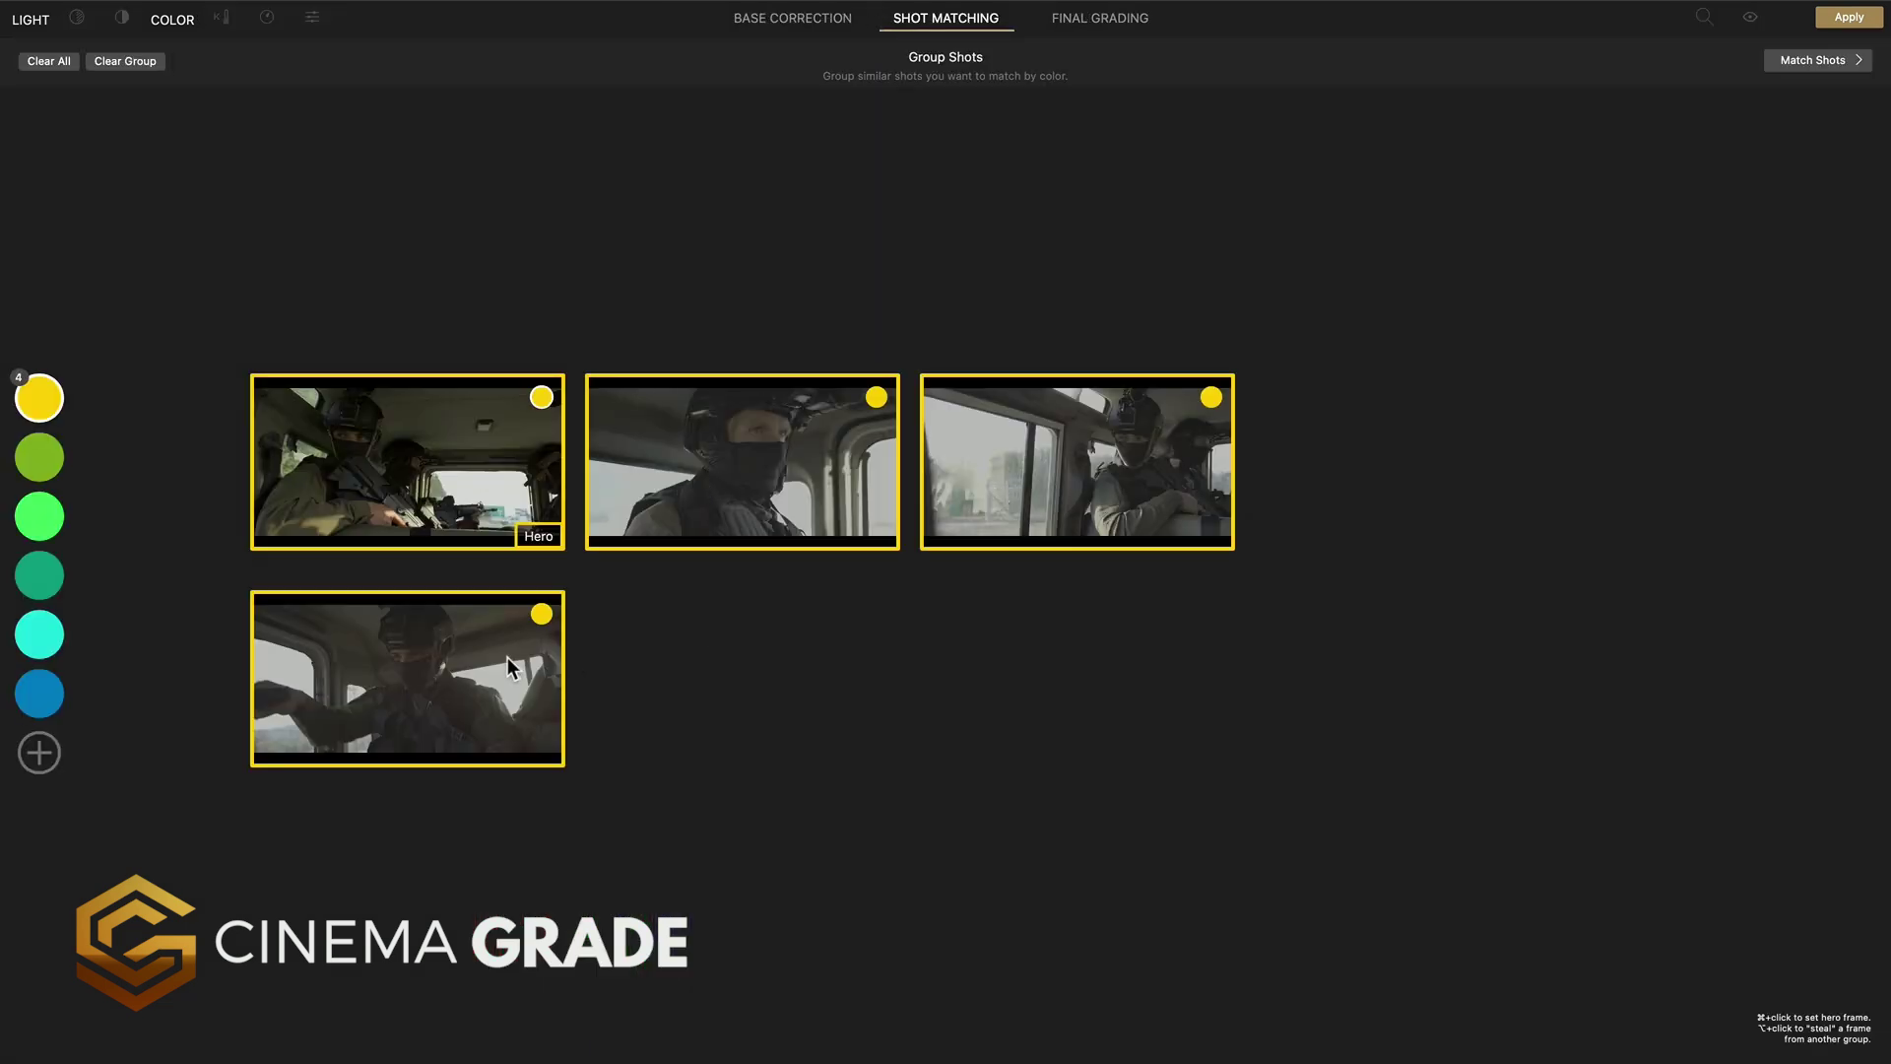
Step: Match the grouped shots and apply the hero's correction to the whole group
click(1797, 61)
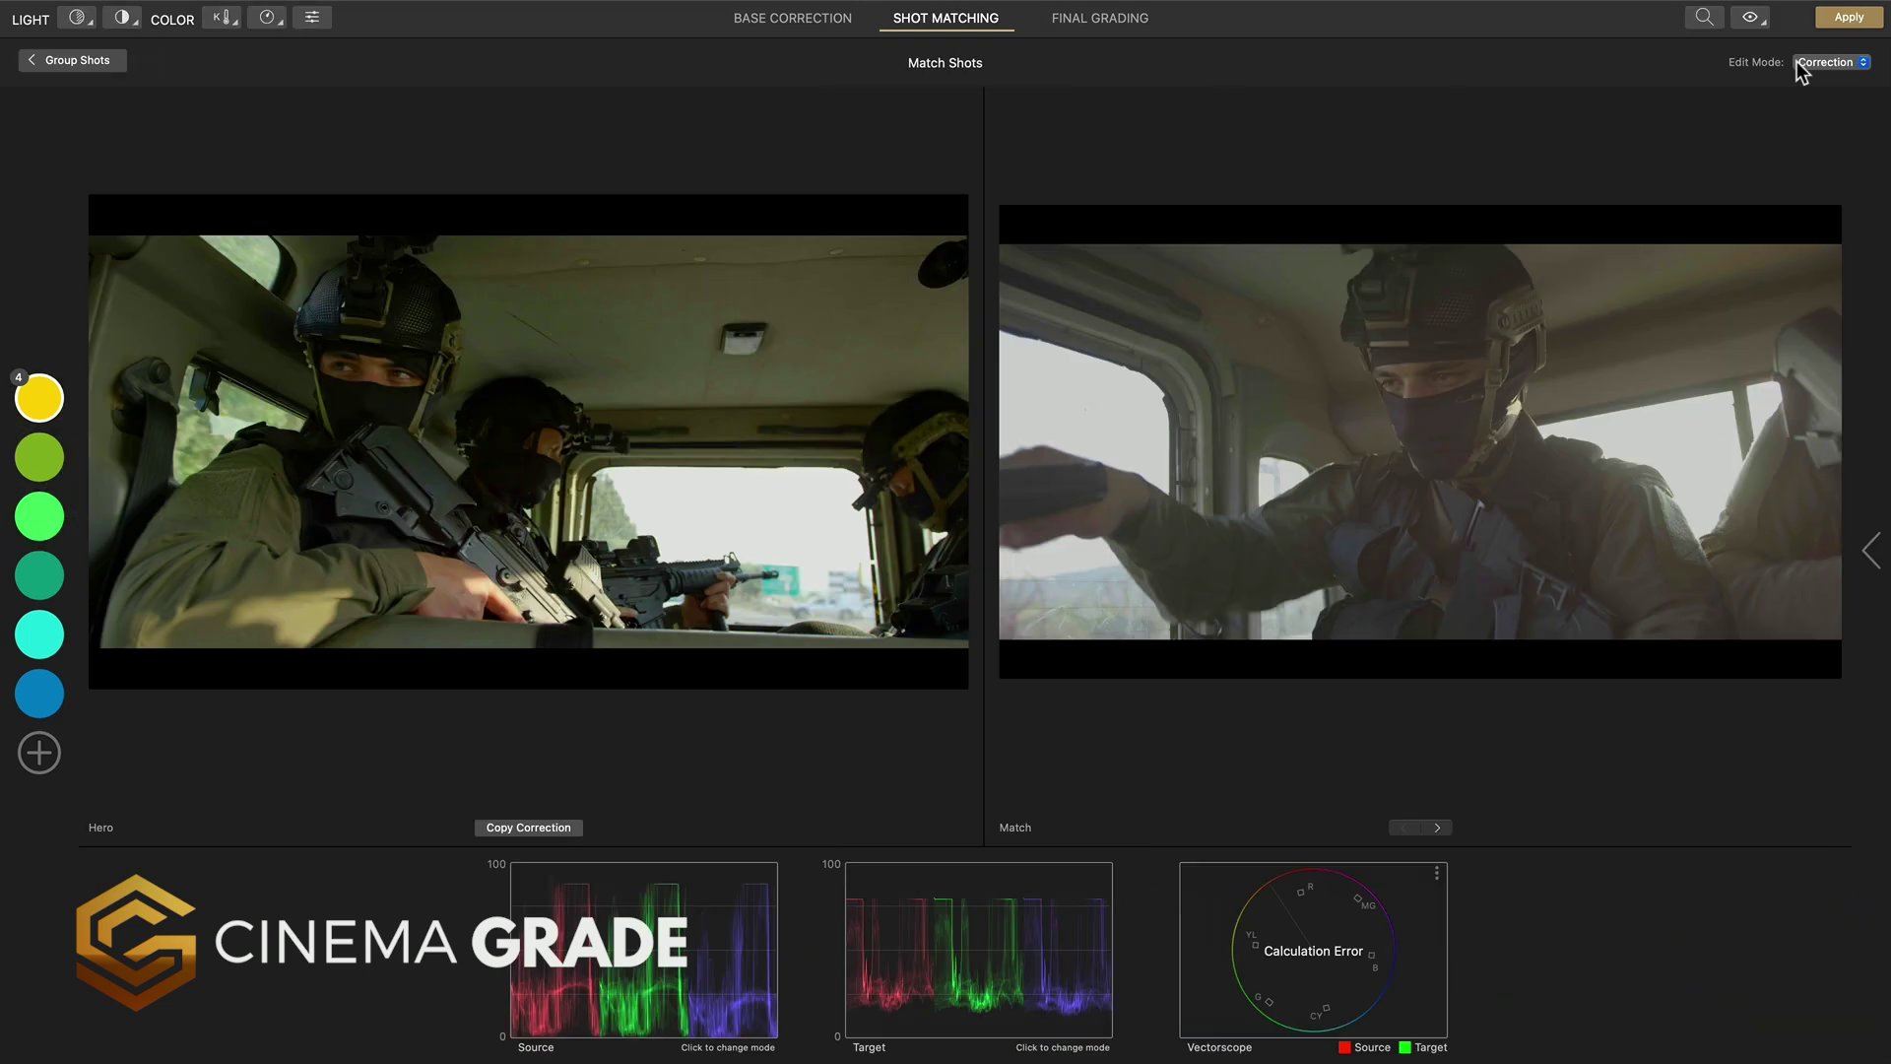
click(514, 831)
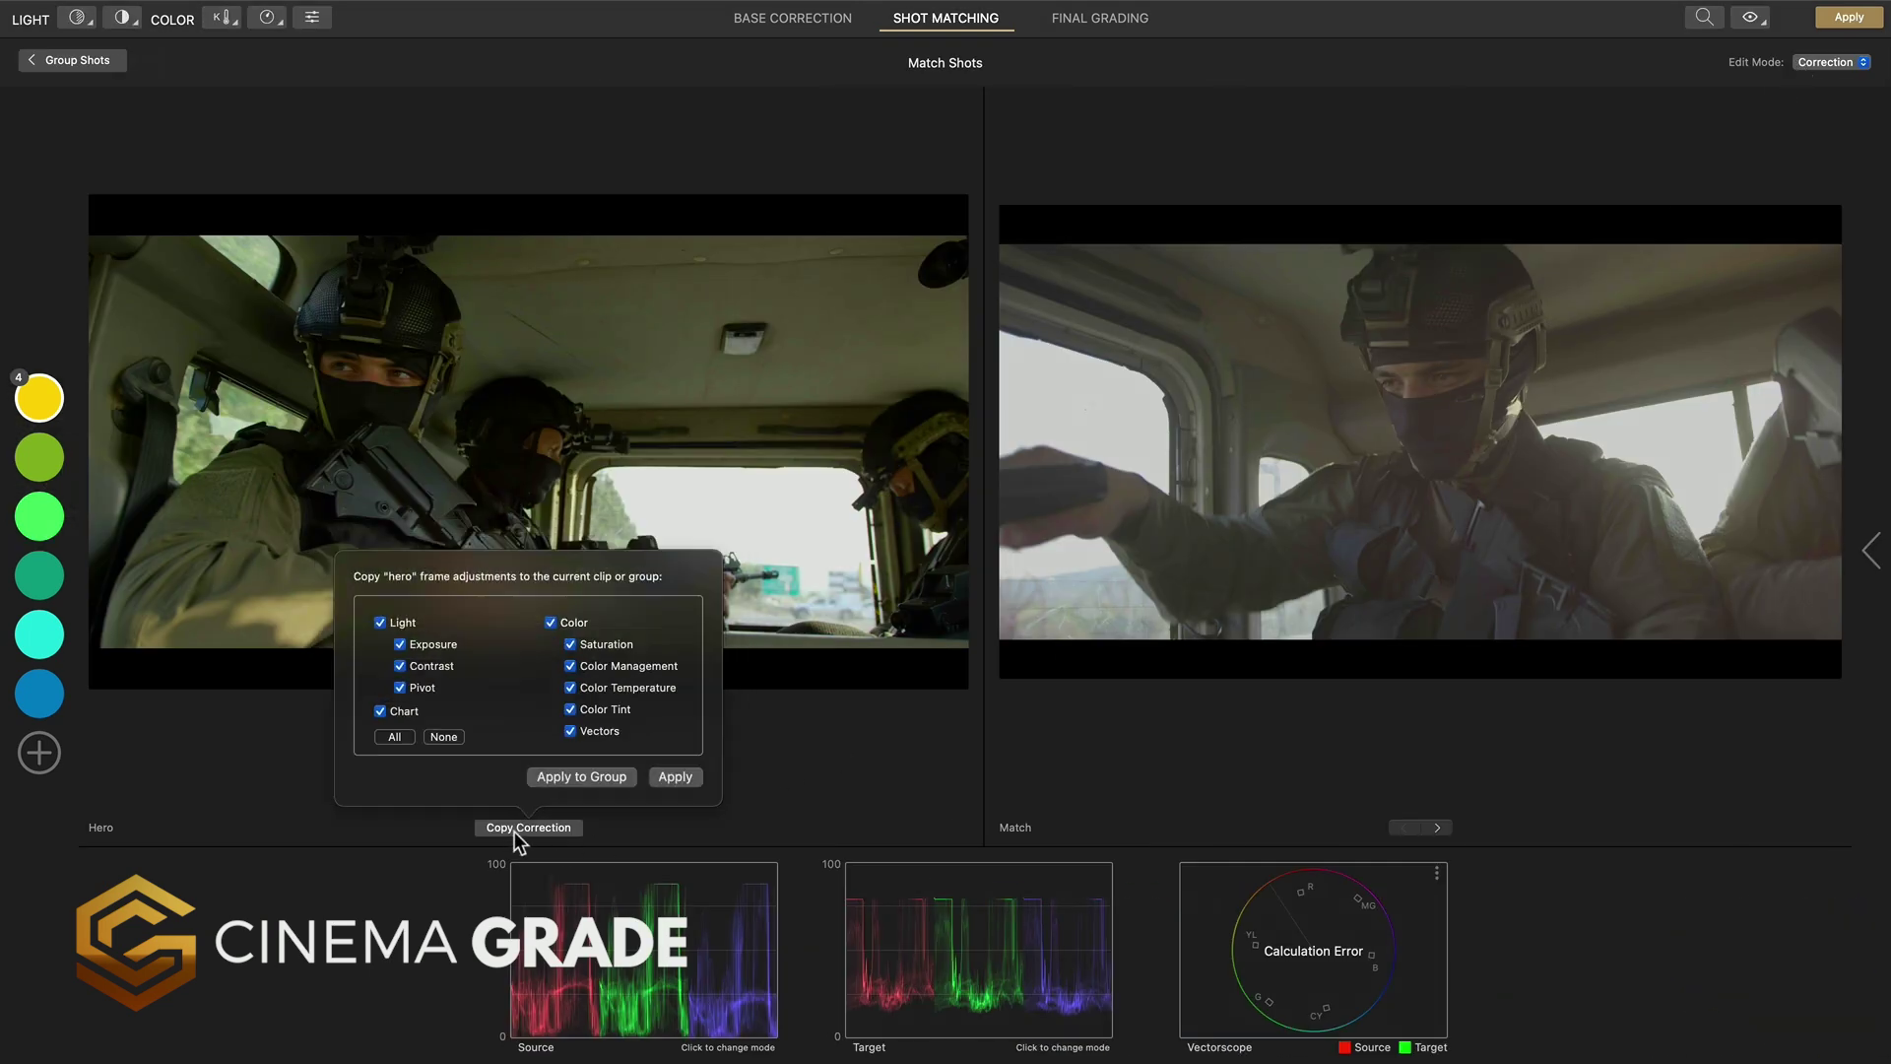
click(581, 777)
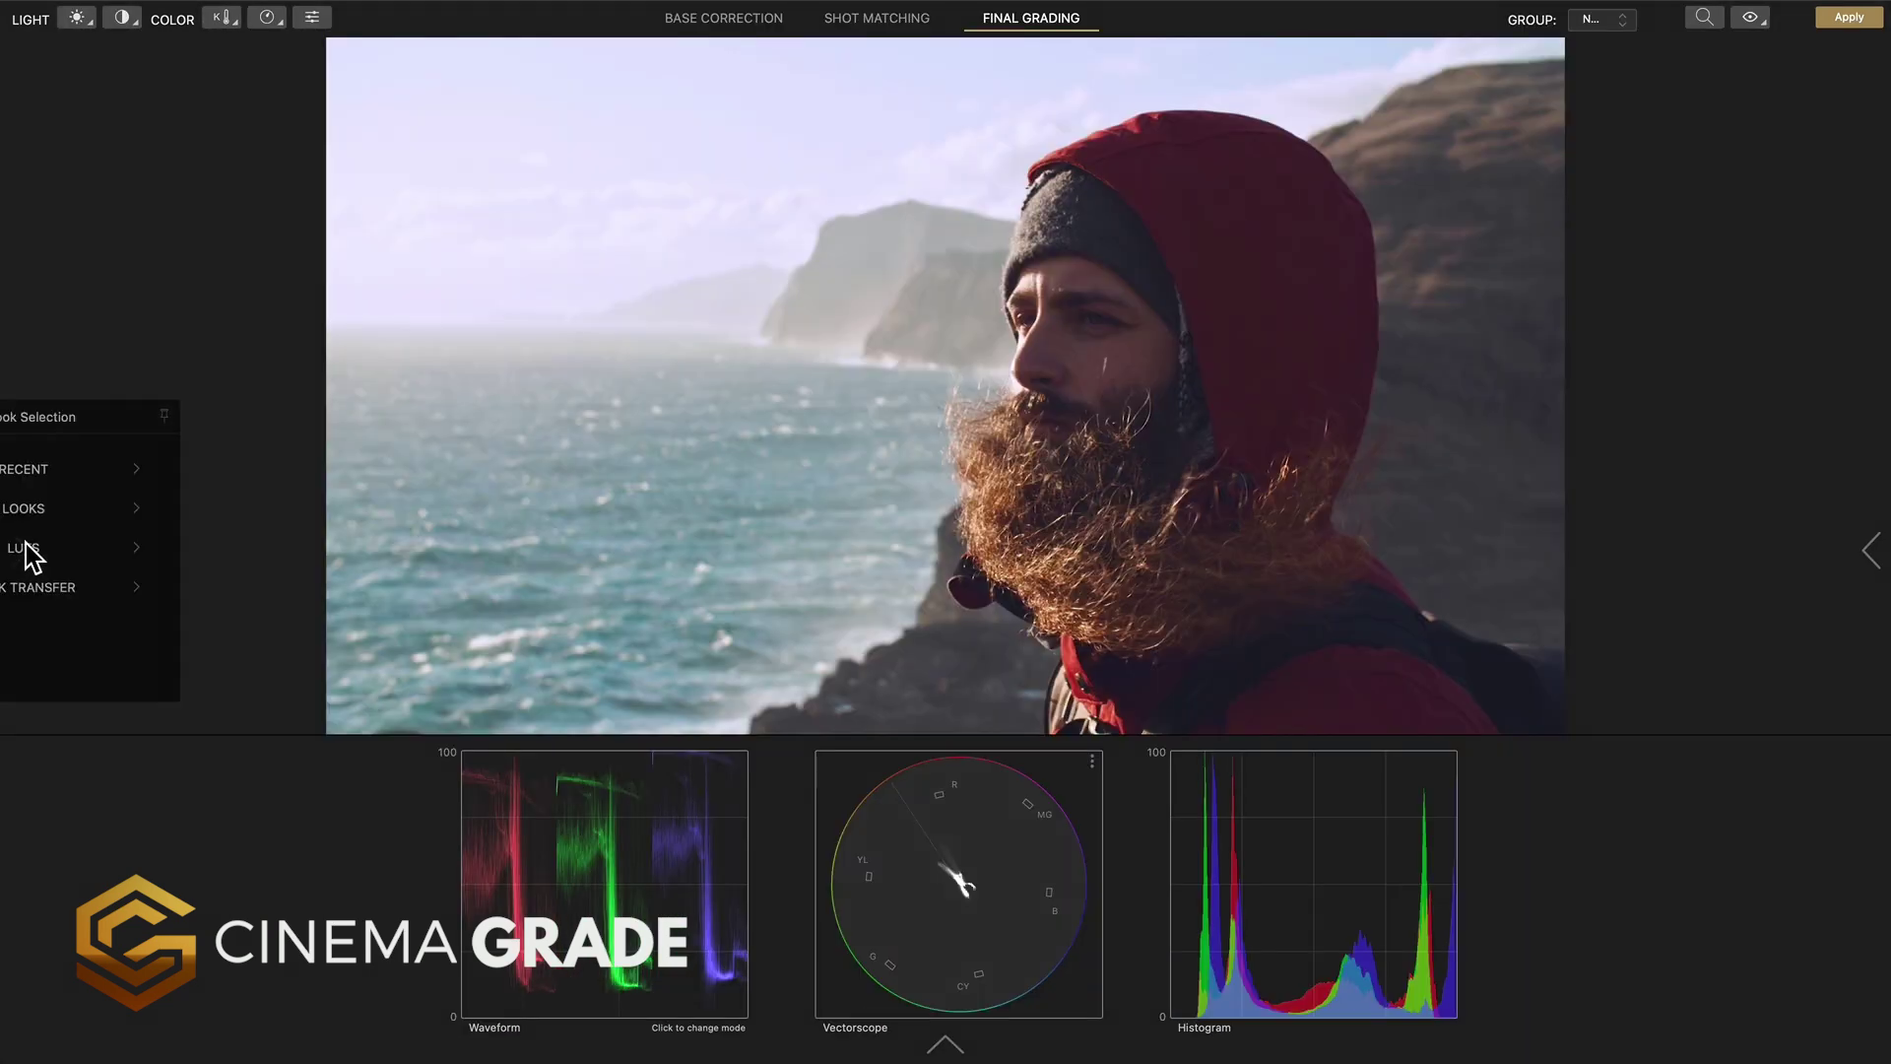
Step: Apply the ASCEND 3Strip LUT to the cliffside clip in Cinema Grade
click(140, 548)
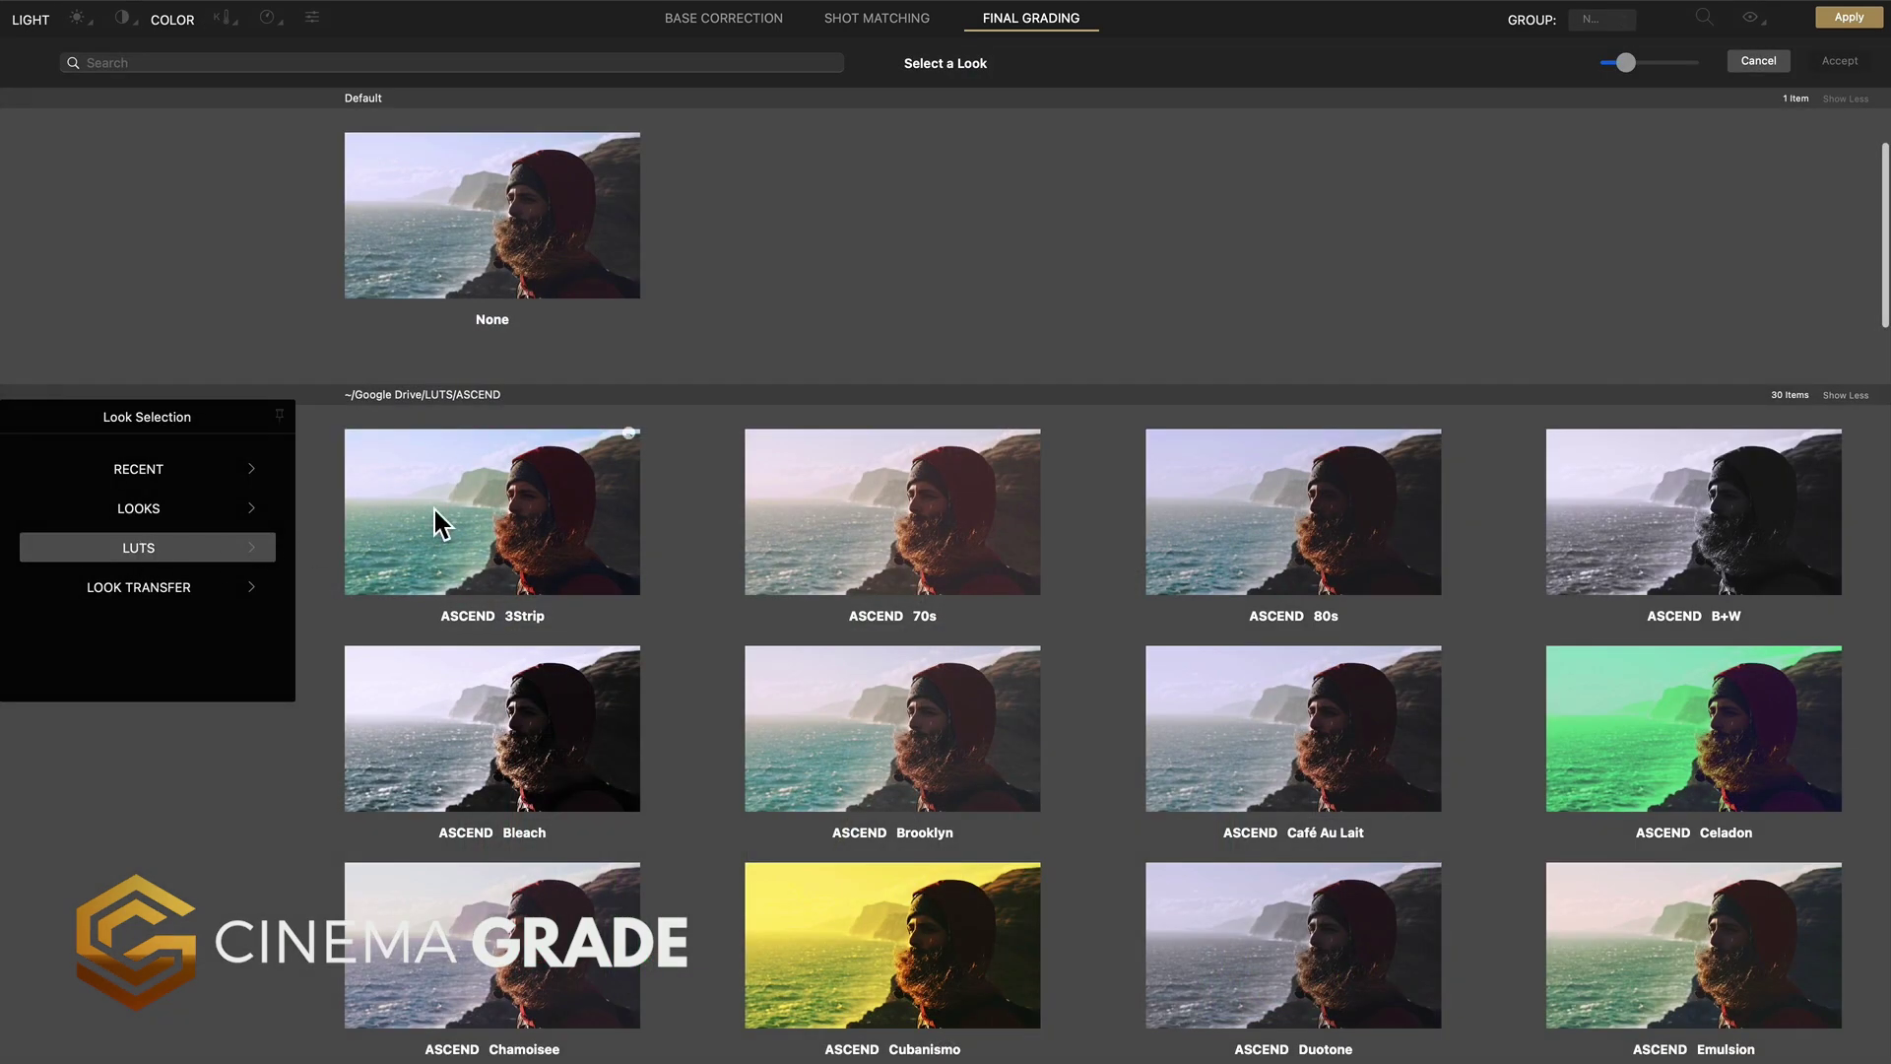
click(433, 505)
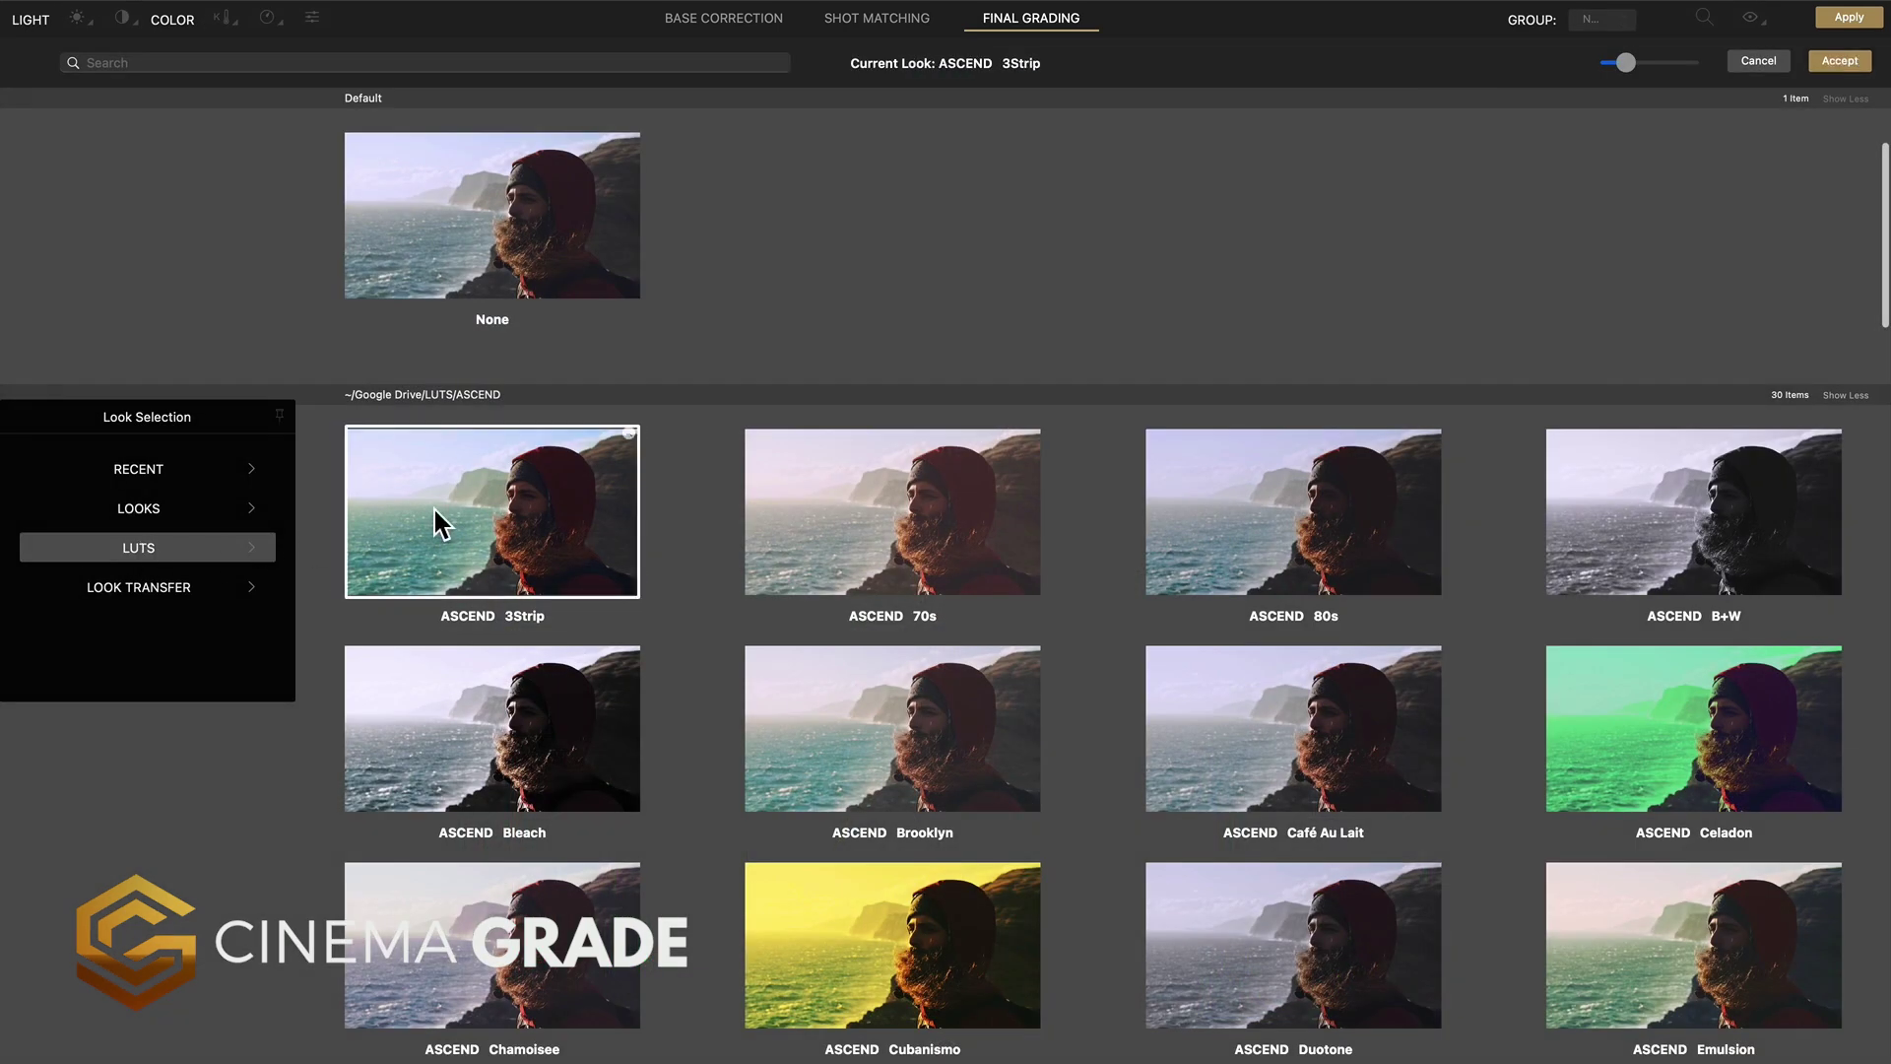
click(1828, 65)
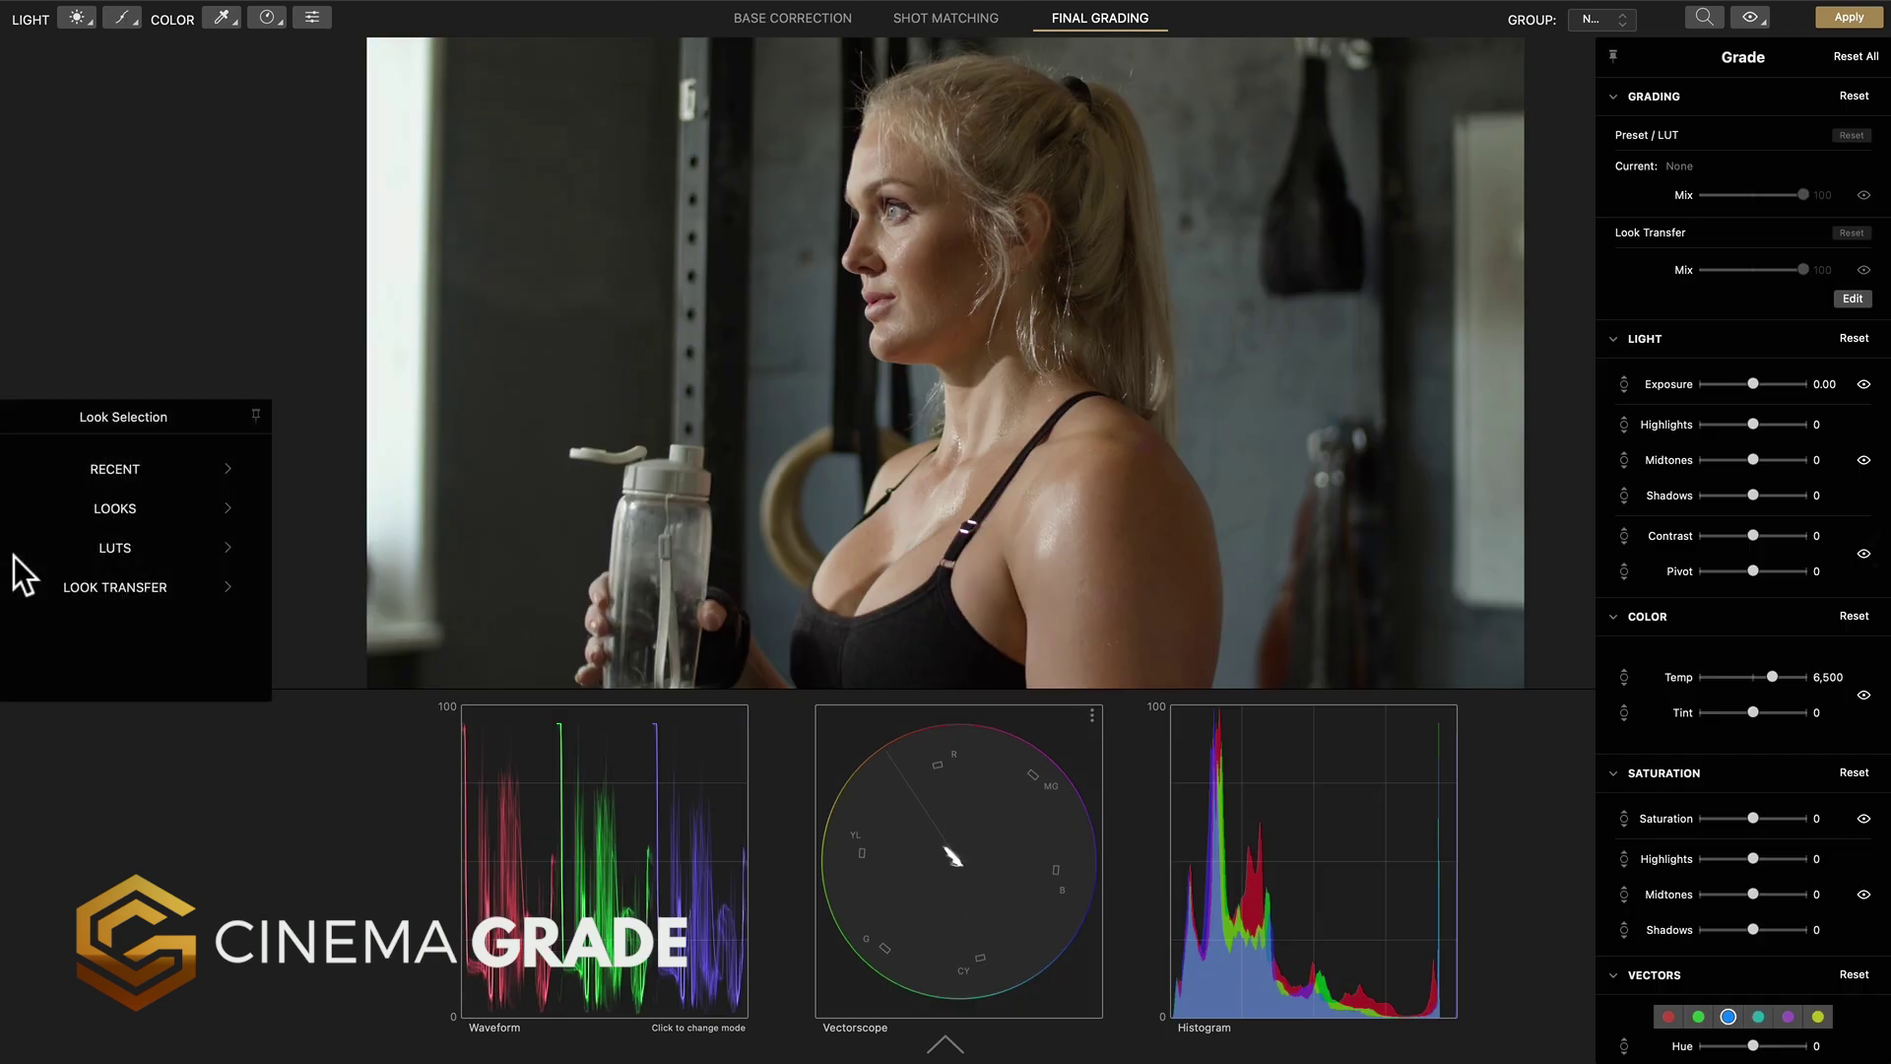
Step: Apply the teal Drive LUT to the gym clip
click(139, 549)
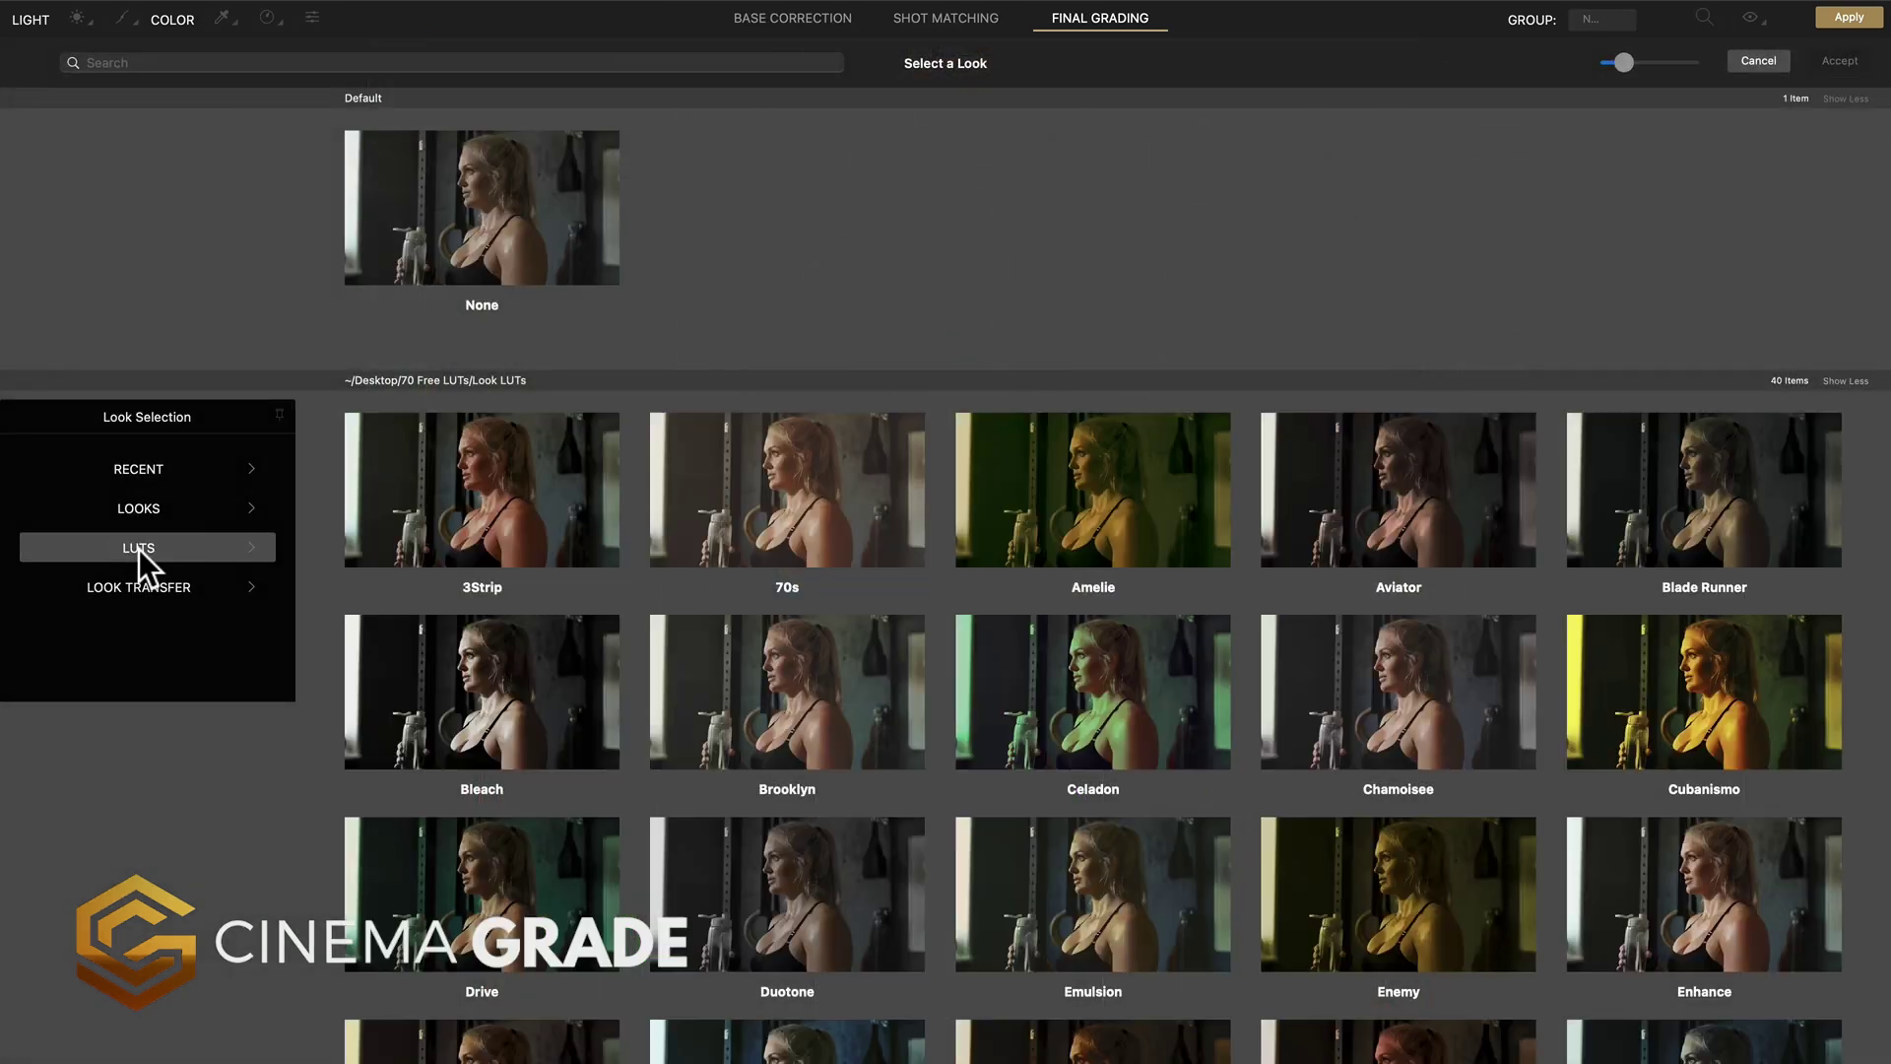
scroll(719, 658, down, 5)
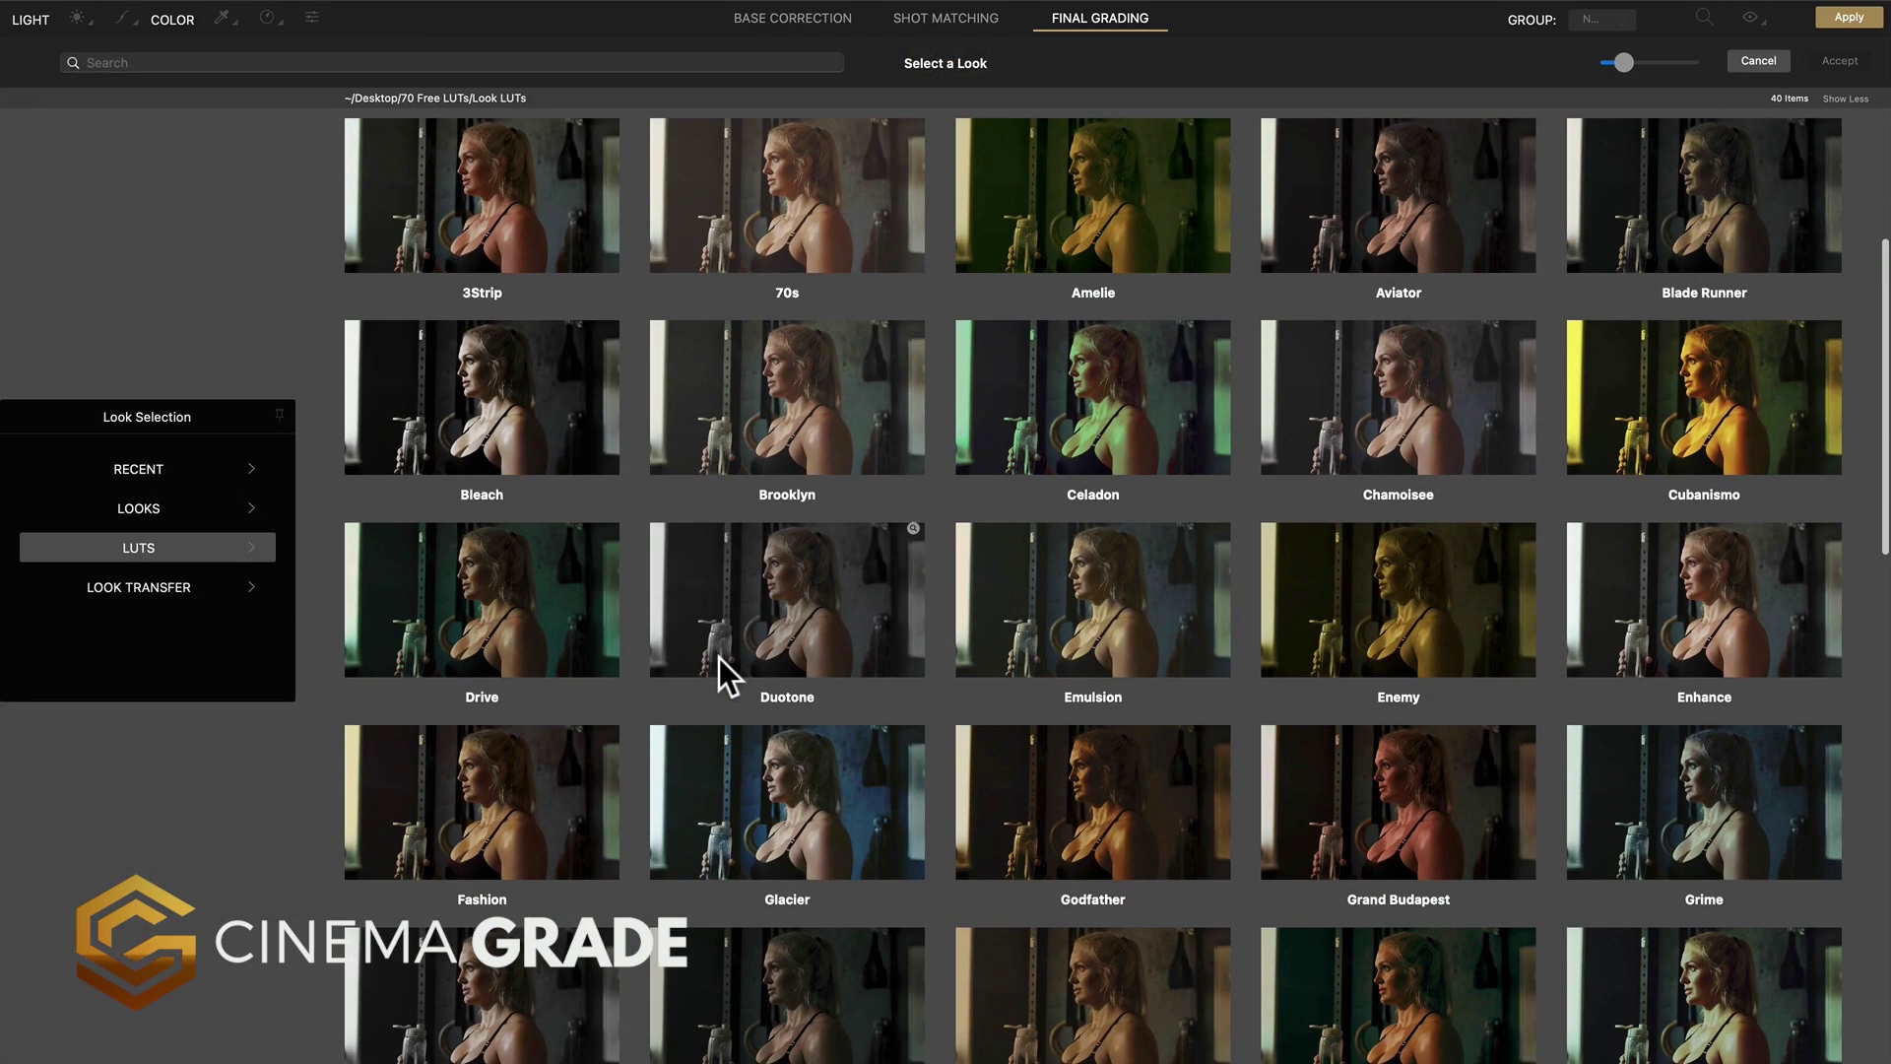
click(545, 631)
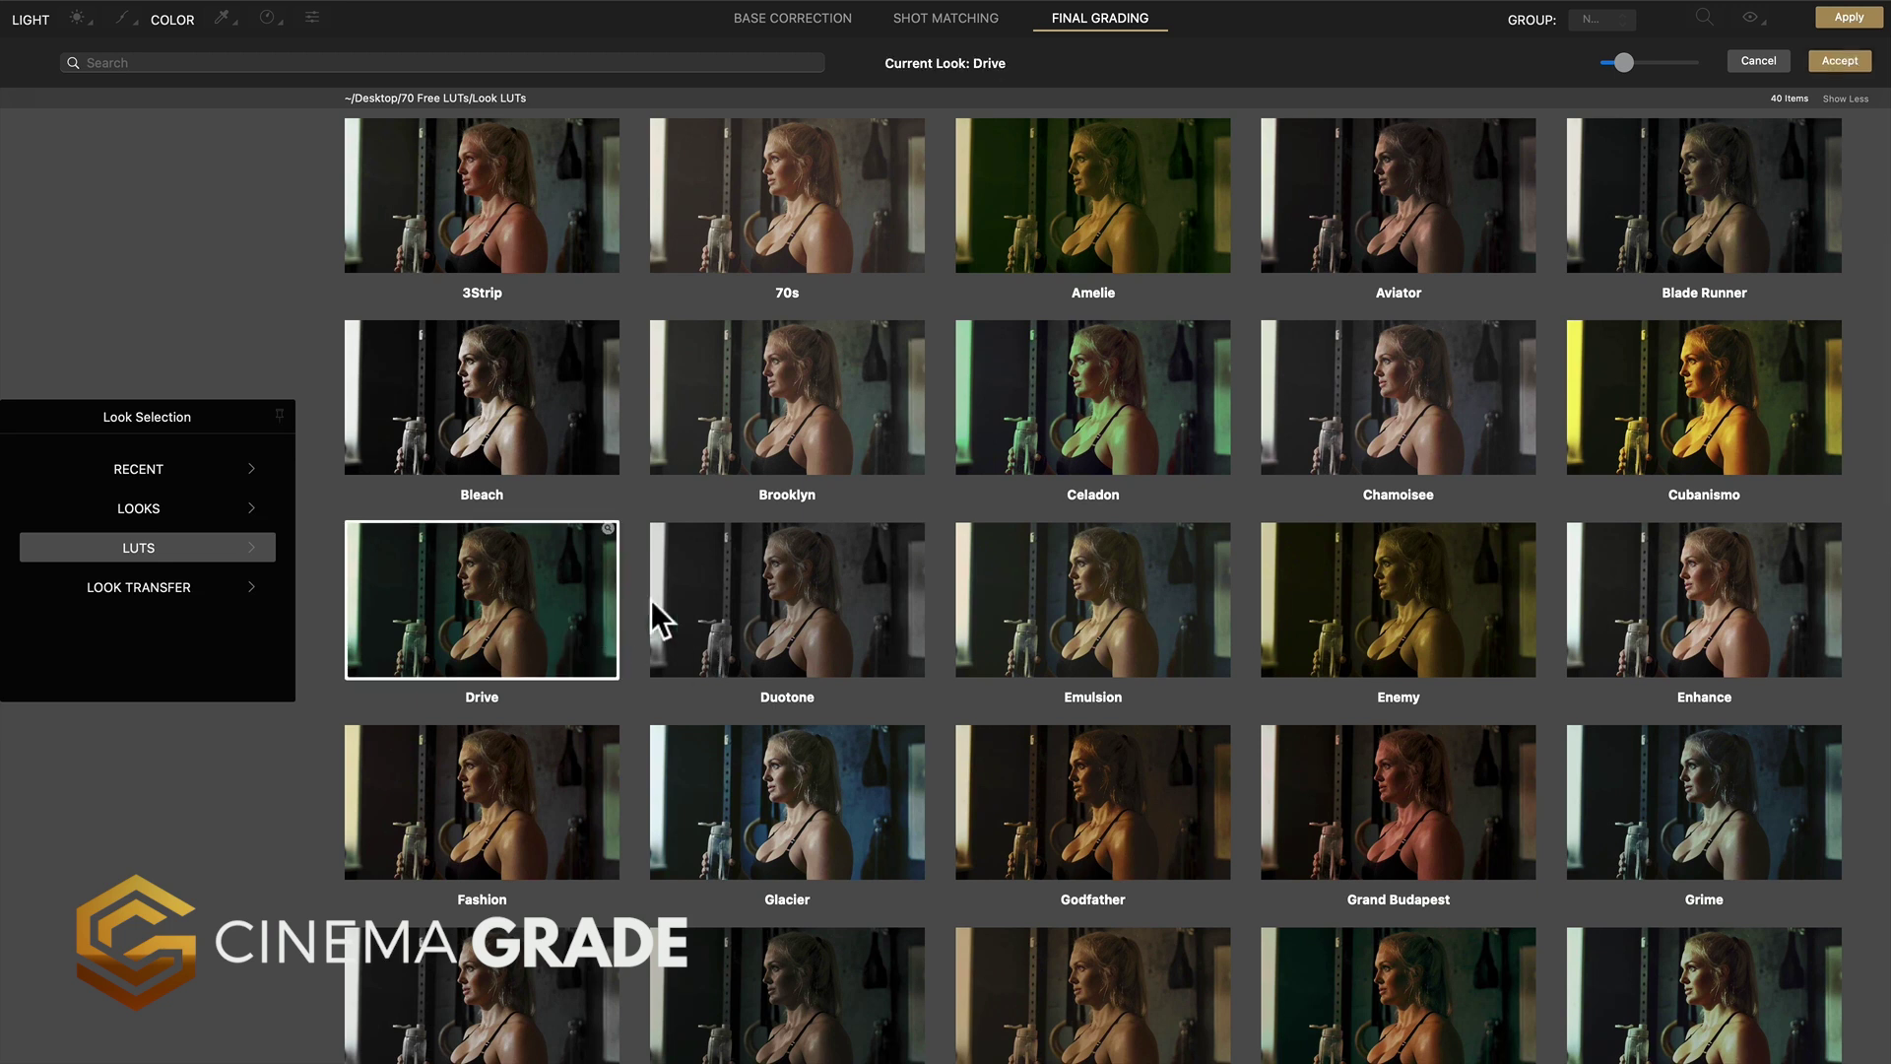
click(1815, 59)
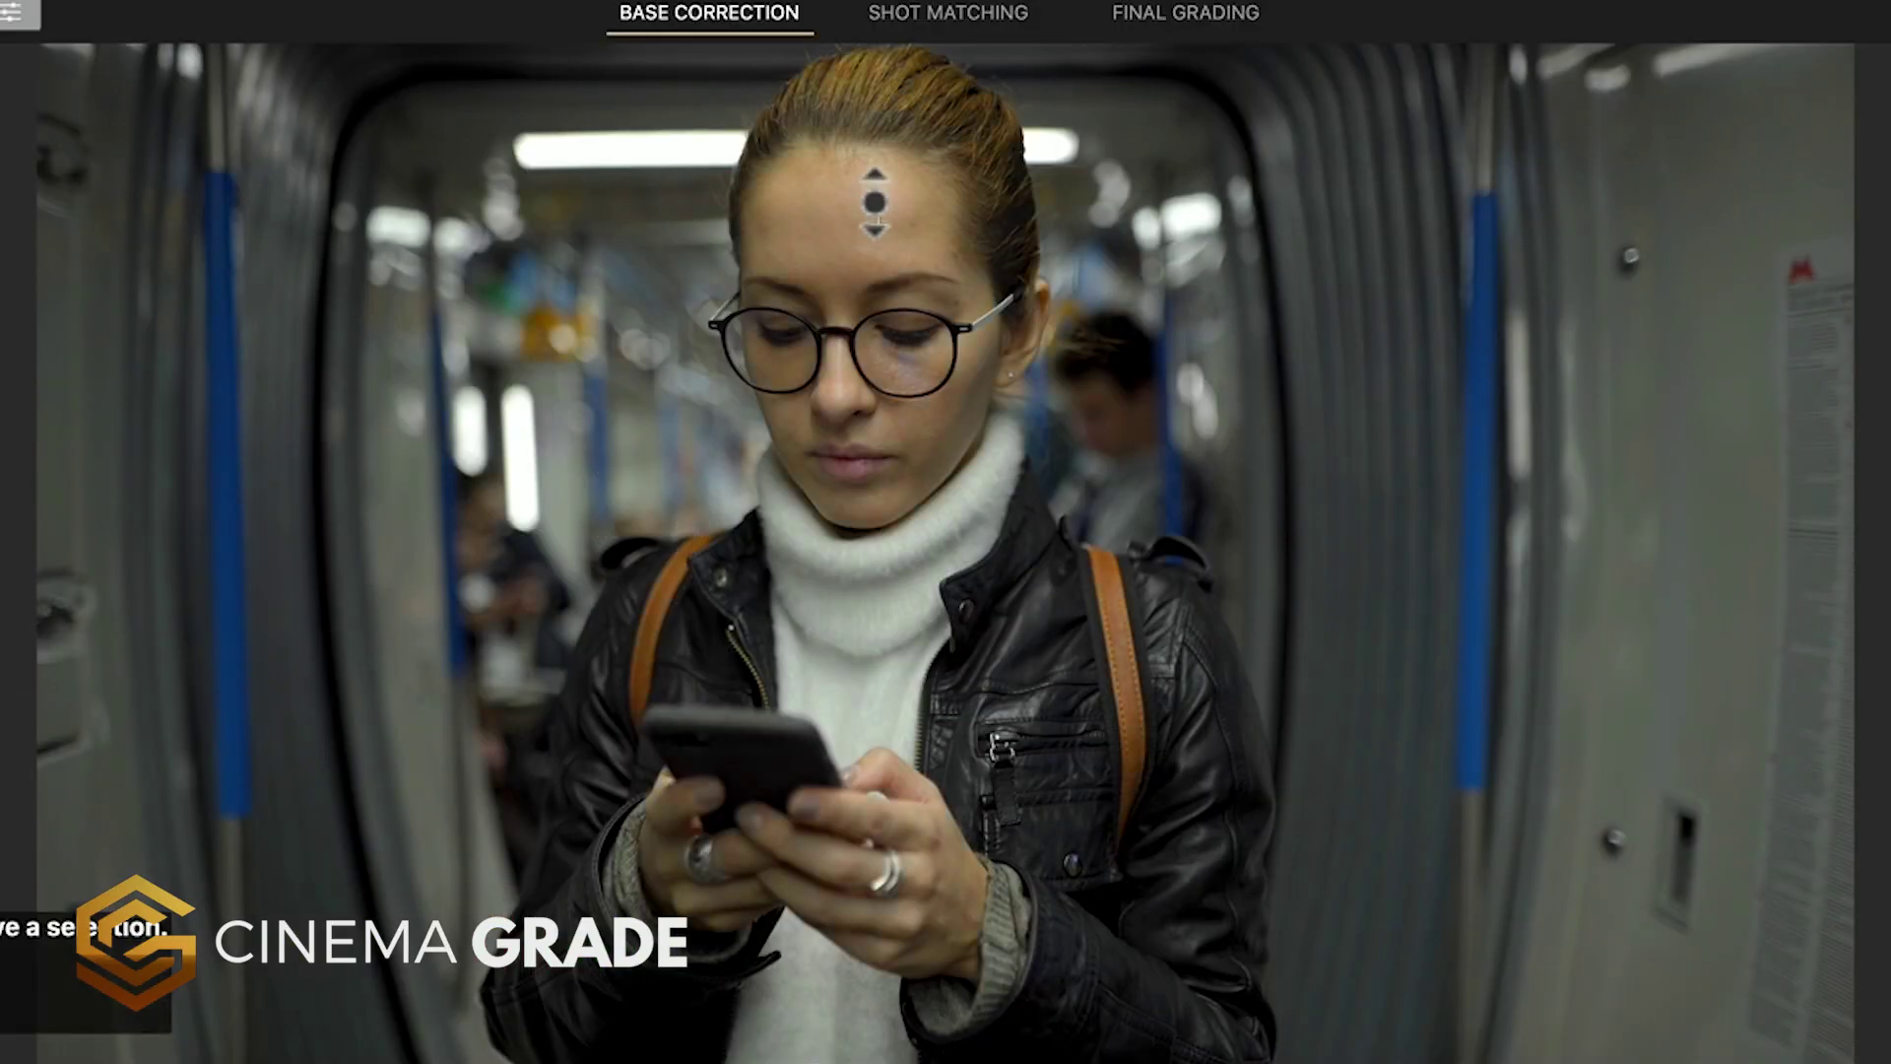
Step: Sample the woman's forehead skin tone, then shift the subway's blue poles toward saturated teal
click(878, 224)
click(1483, 426)
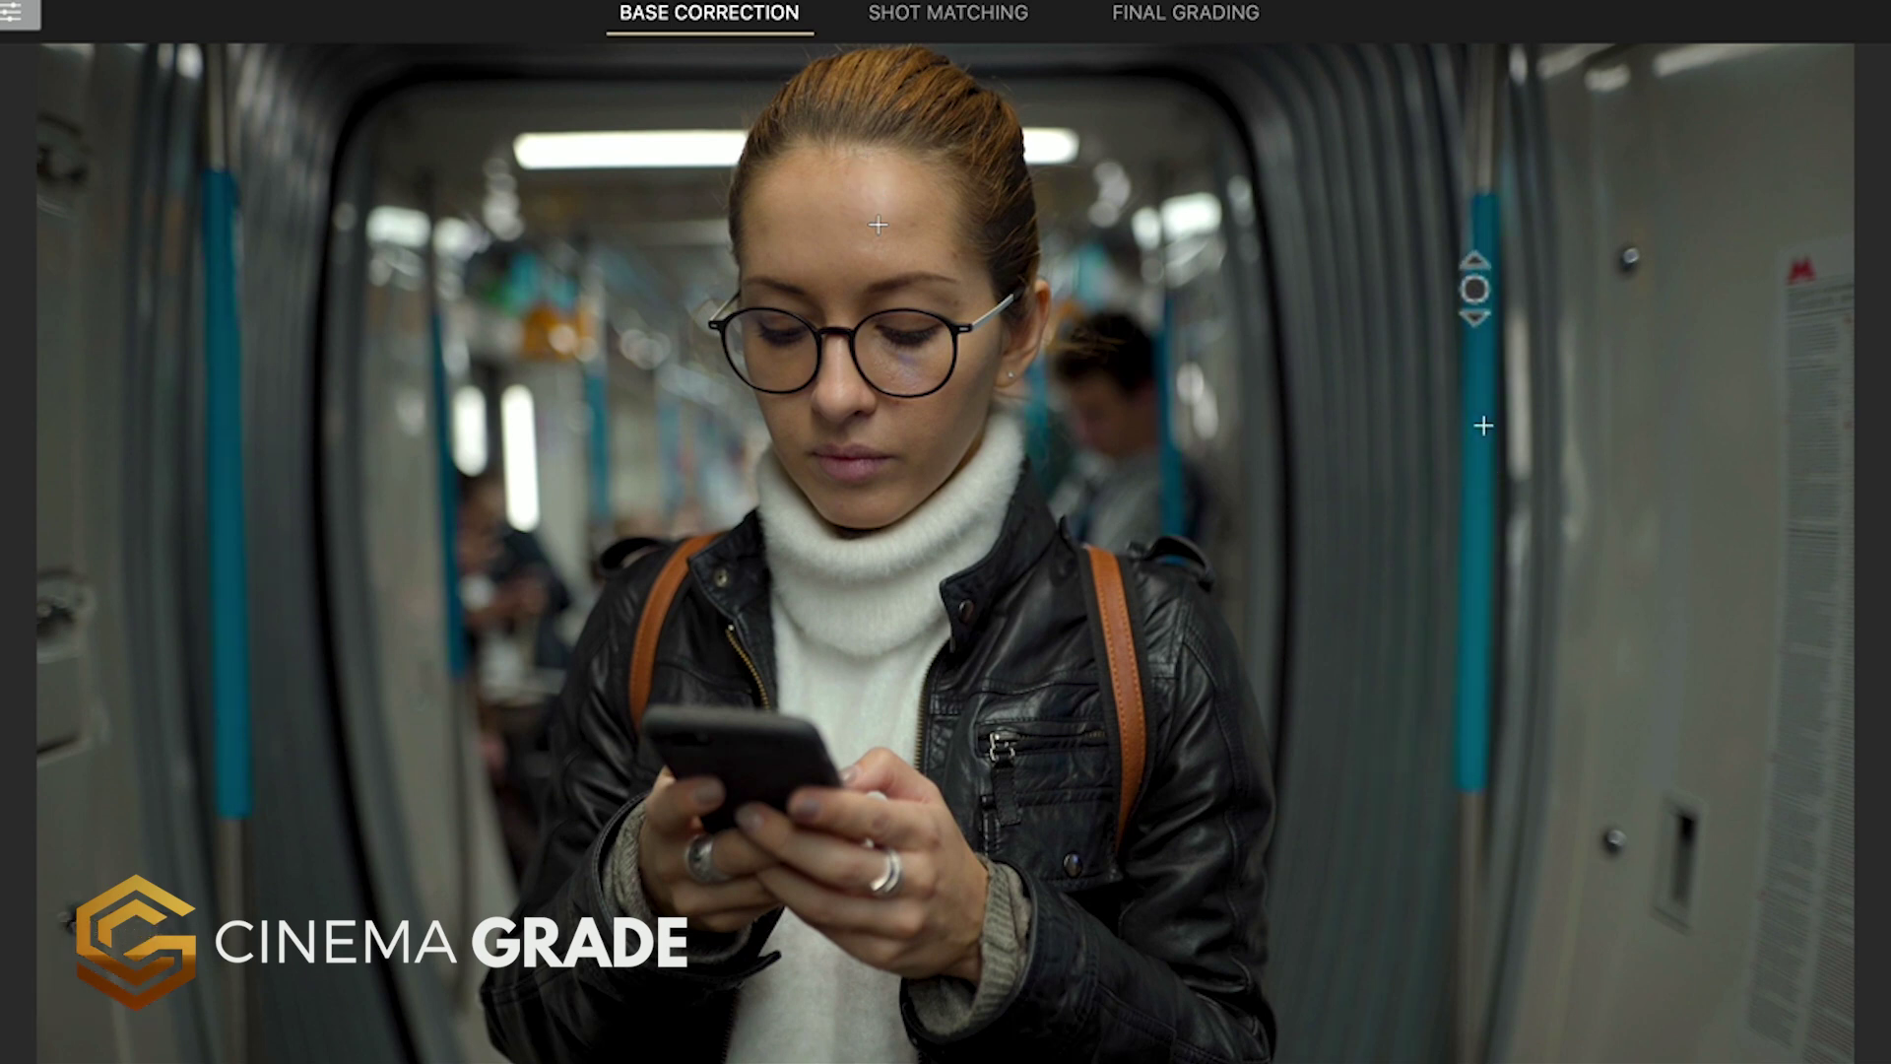